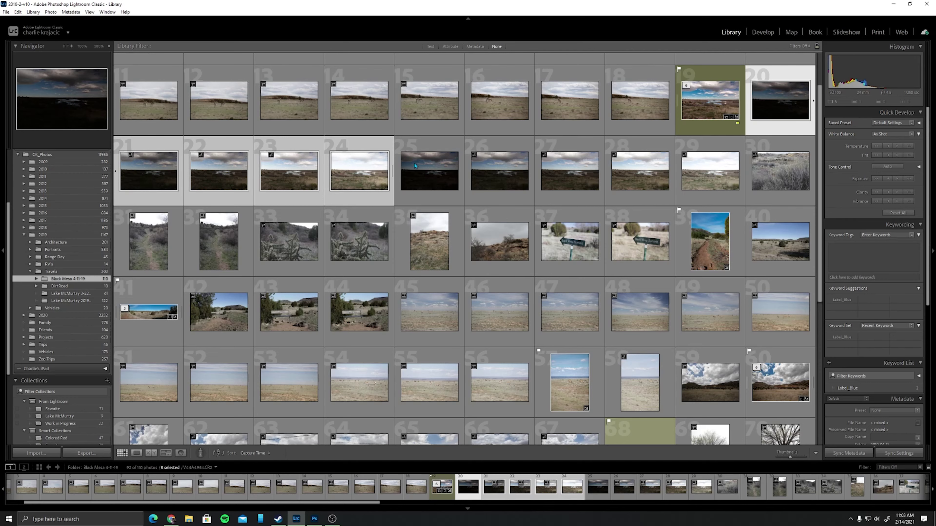
Merge the five selected lake exposures with HDR Pro in Photoshop, with Remove ghosts on, and open the merged image
right_click(367, 187)
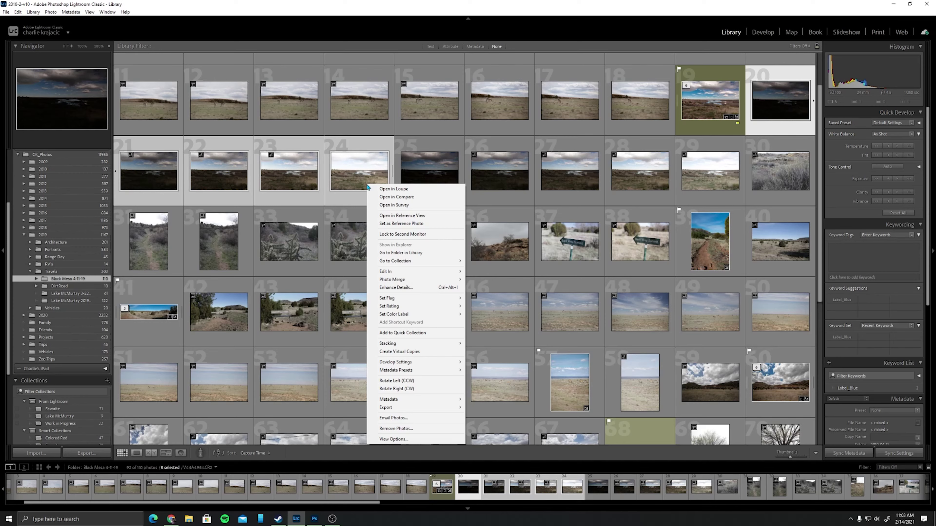
mouse_move(402, 271)
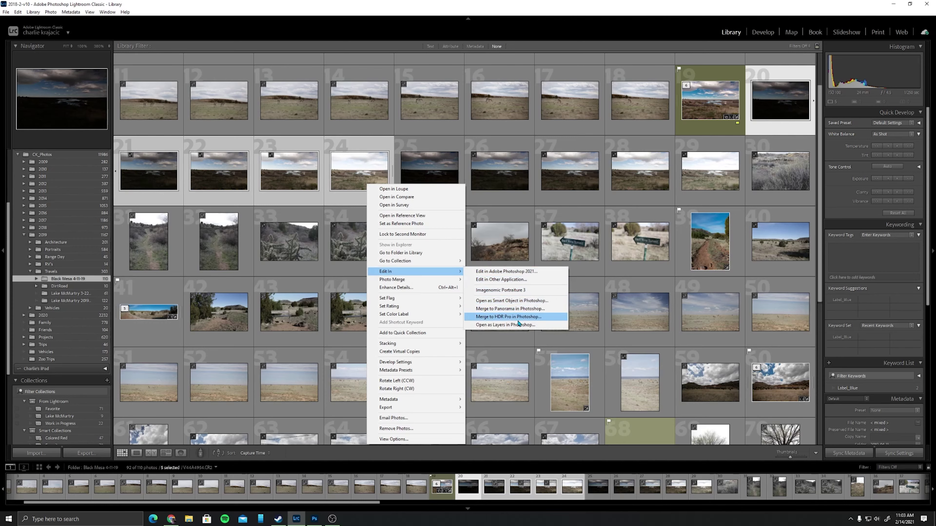
left_click(542, 319)
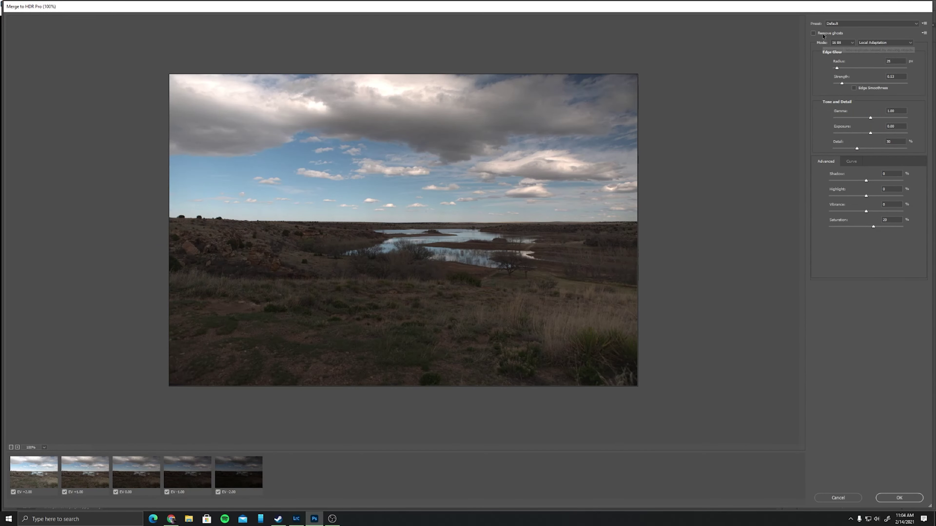
left_click(813, 33)
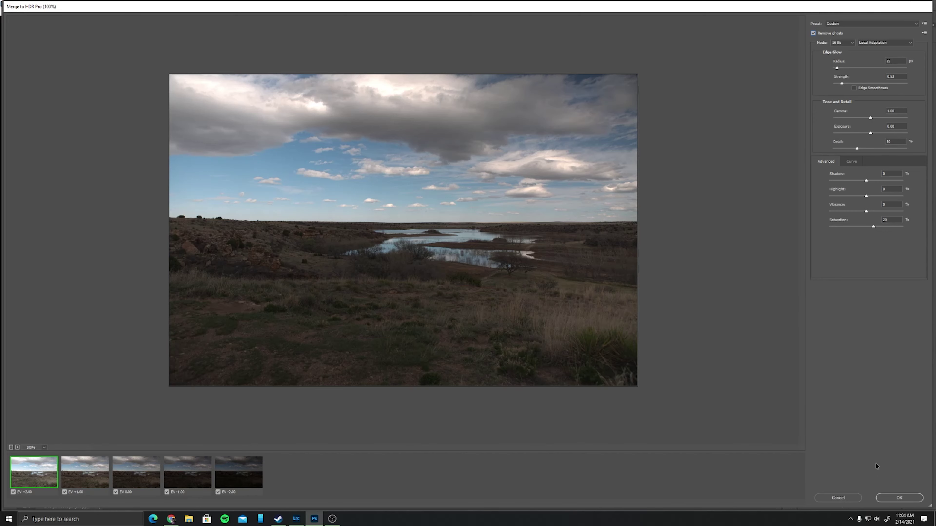
left_click(887, 503)
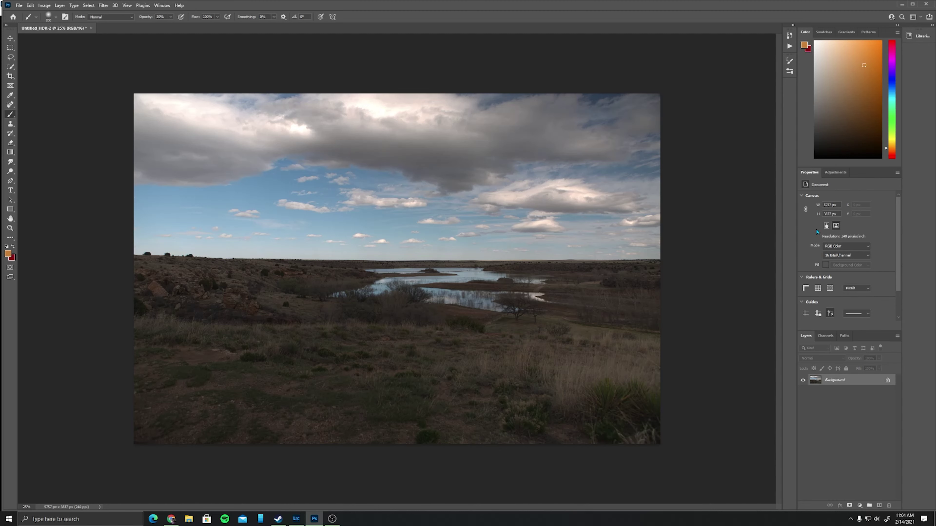
Add a Curves adjustment layer and shape its RGB curve to darken the shadows and give the sky more contrast
left_click(836, 172)
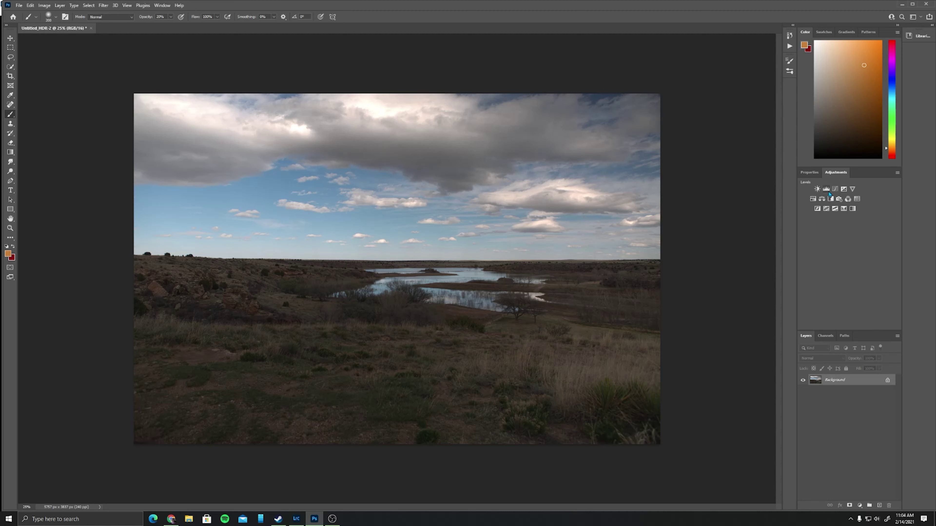
left_click(835, 189)
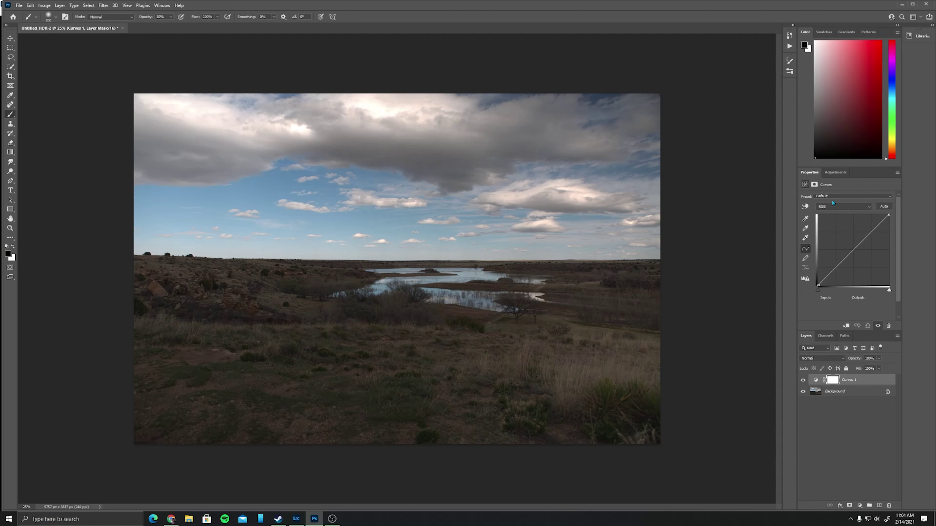
left_click_drag(836, 268, 859, 250)
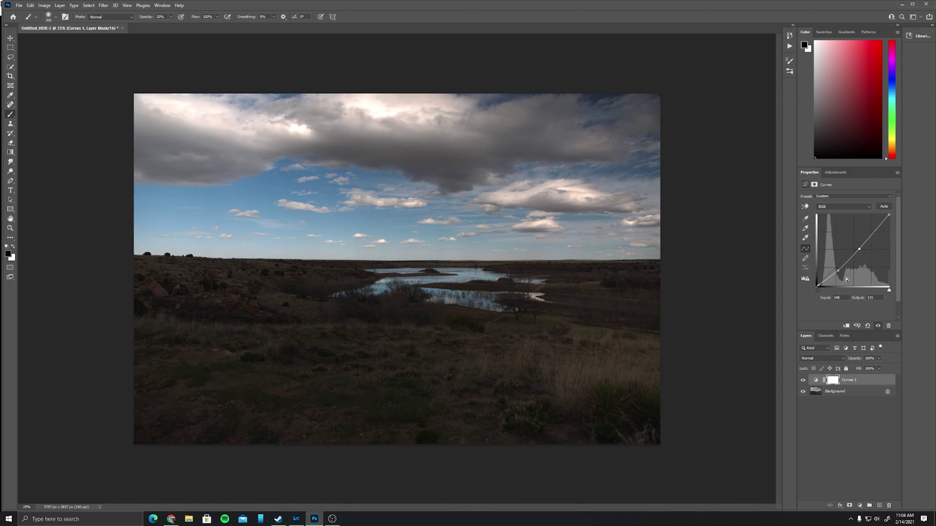
left_click_drag(838, 270, 835, 270)
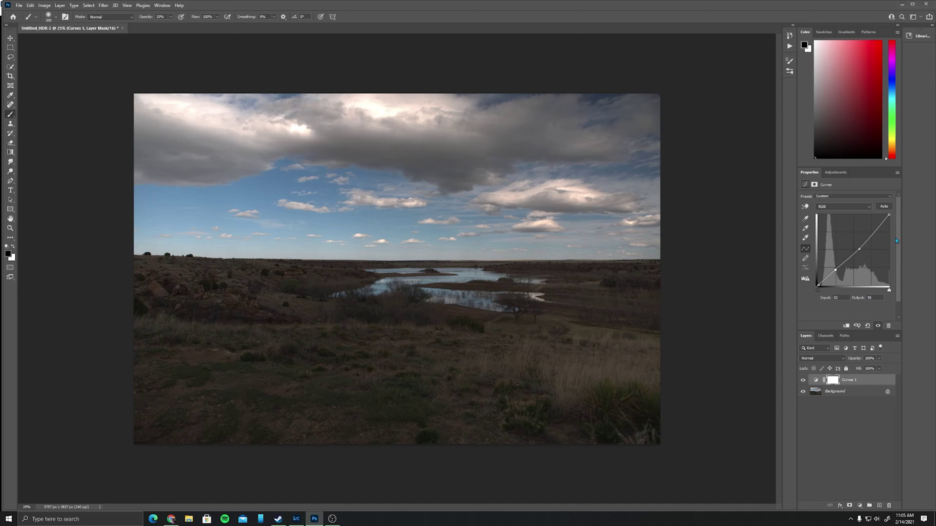
left_click(879, 227)
left_click_drag(879, 228, 879, 225)
left_click_drag(830, 271, 834, 271)
left_click_drag(834, 271, 836, 272)
Hide the Curves adjustment over the ground on its layer mask, using a large black brush at 100% opacity
left_click(829, 381)
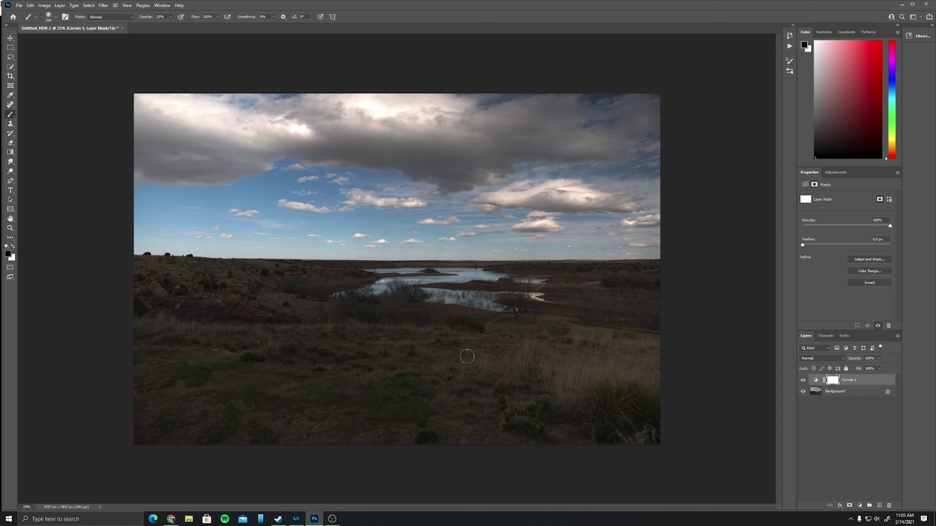
key("bracketright")
key("bracketright")
key("bracketright")
key("bracketright")
key("bracketright")
key("bracketright")
key("bracketright")
key("bracketright")
key("bracketright")
key("bracketright")
key("0")
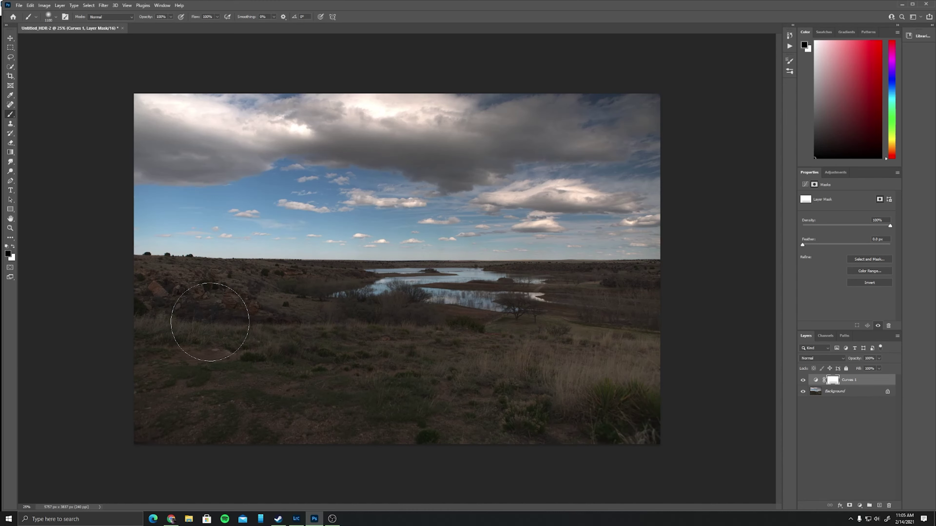
key("ctrl+i")
Add a second Curves adjustment layer with slightly deepened shadows, and paint the sky out of its mask so it affects only the ground
left_click(836, 172)
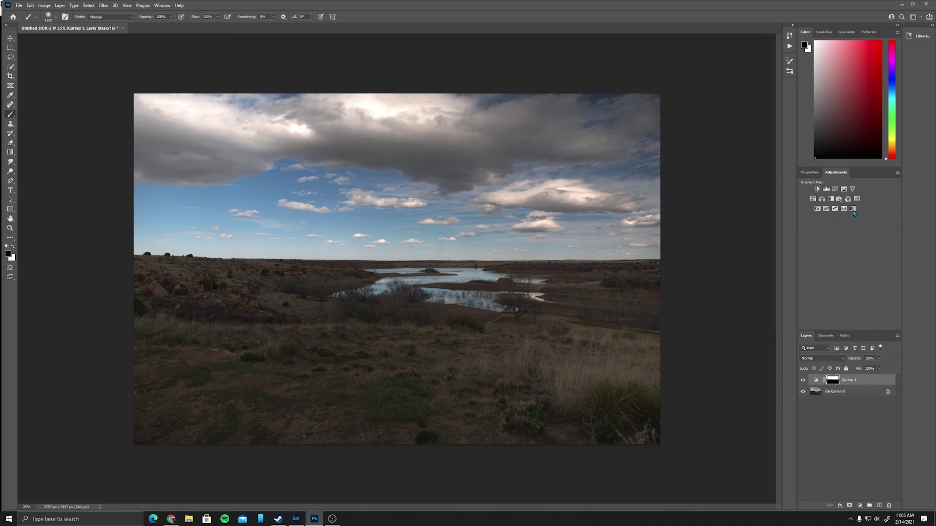
left_click(836, 190)
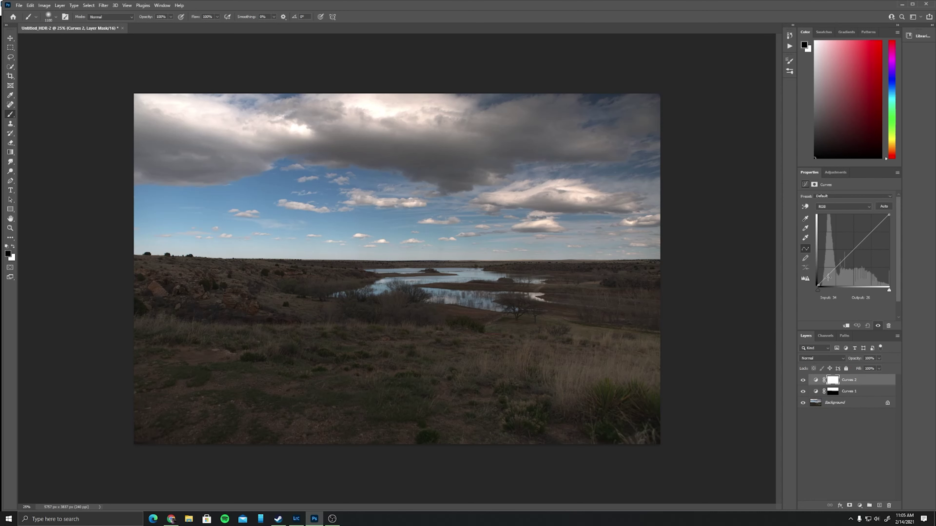
left_click(835, 267)
left_click_drag(835, 267, 834, 266)
left_click_drag(874, 231, 873, 230)
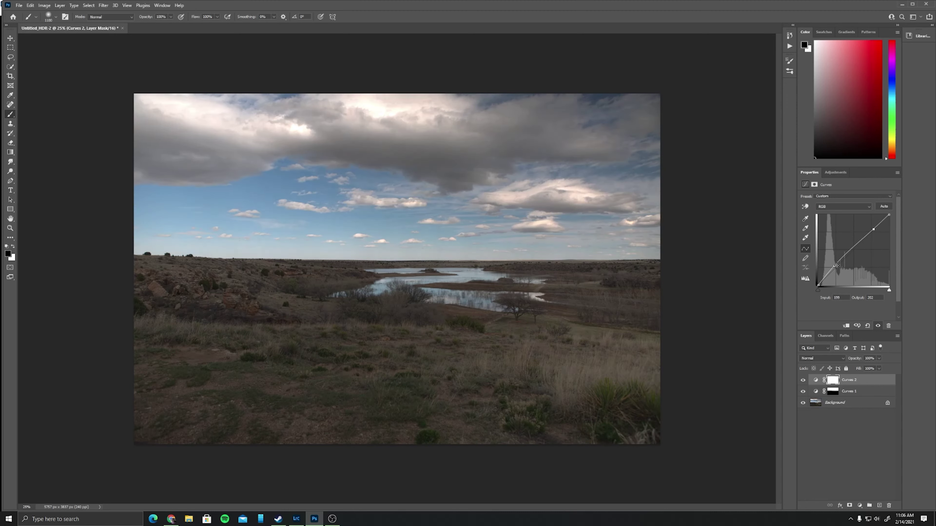
left_click_drag(835, 265, 853, 250)
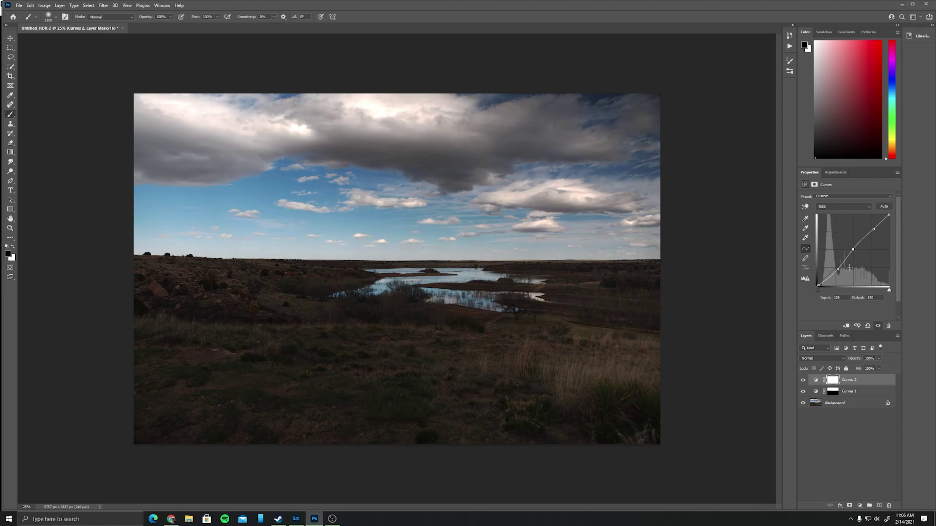
left_click(837, 268)
left_click_drag(834, 269, 833, 270)
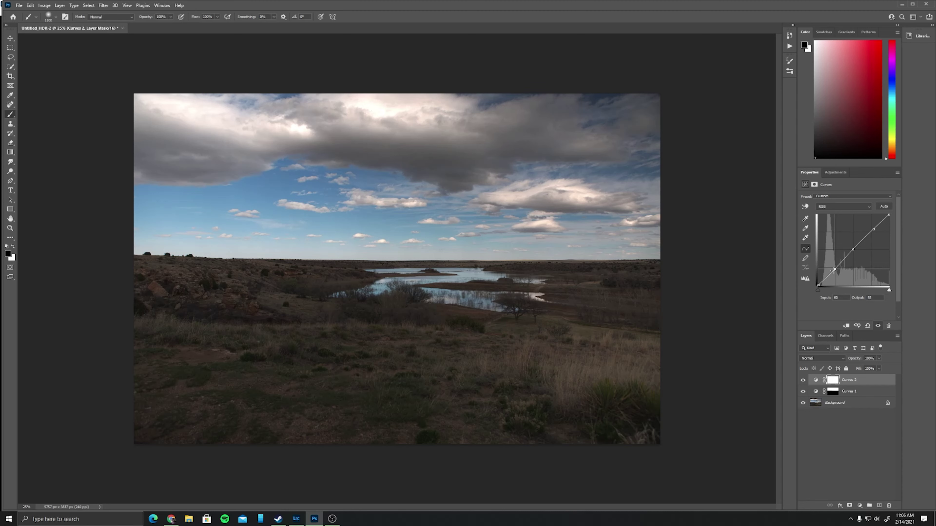
left_click_drag(835, 272, 835, 271)
mouse_move(626, 158)
left_mouse_down()
mouse_move(431, 117)
mouse_move(545, 151)
left_mouse_up()
Add a Levels adjustment layer with the black point slightly raised, midtones at 1.24 and the white point at 229
left_click(836, 172)
left_click(826, 188)
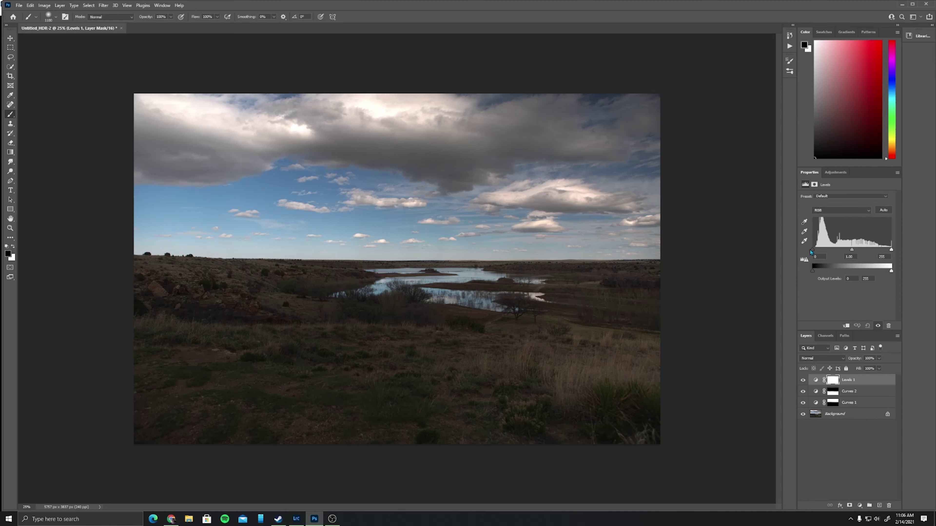
left_click_drag(812, 251, 814, 252)
left_click_drag(853, 253, 848, 254)
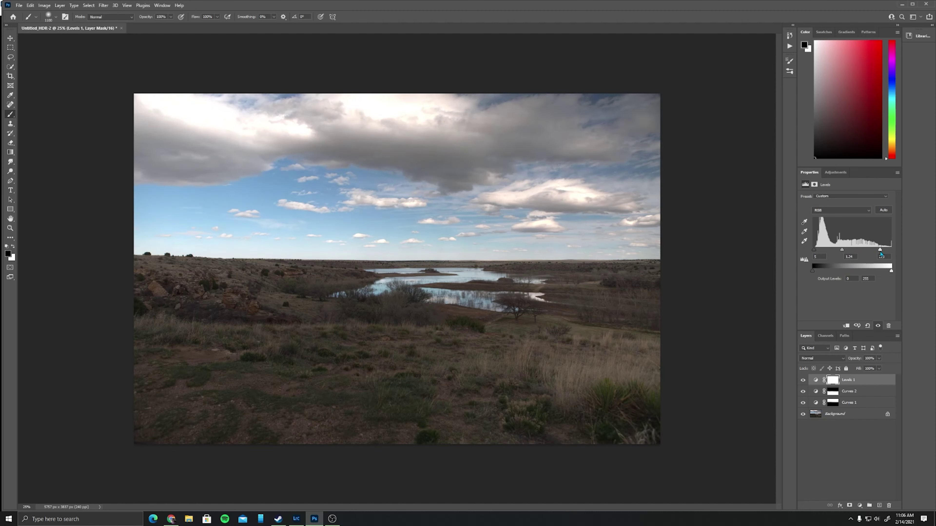
left_click_drag(891, 254, 884, 256)
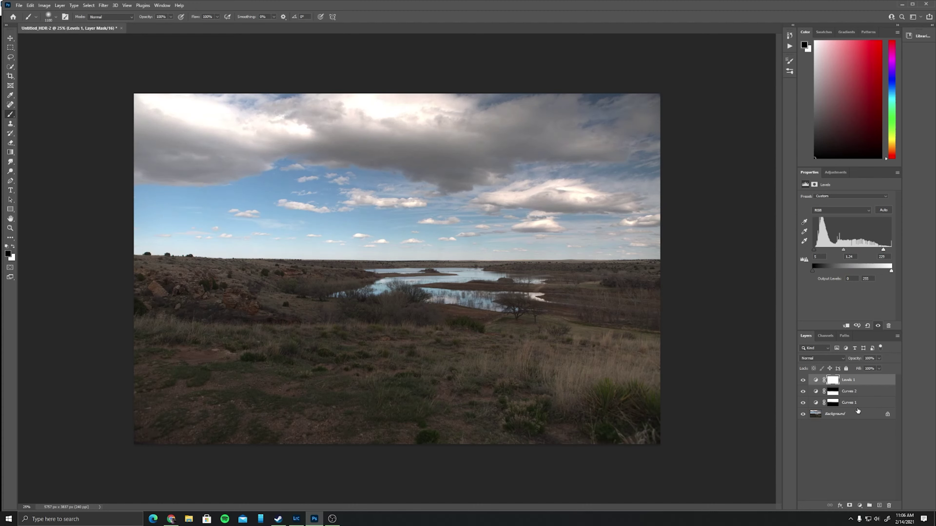
Paint the sky black on the Levels layer mask so the brightening stays on the ground
left_click(834, 381)
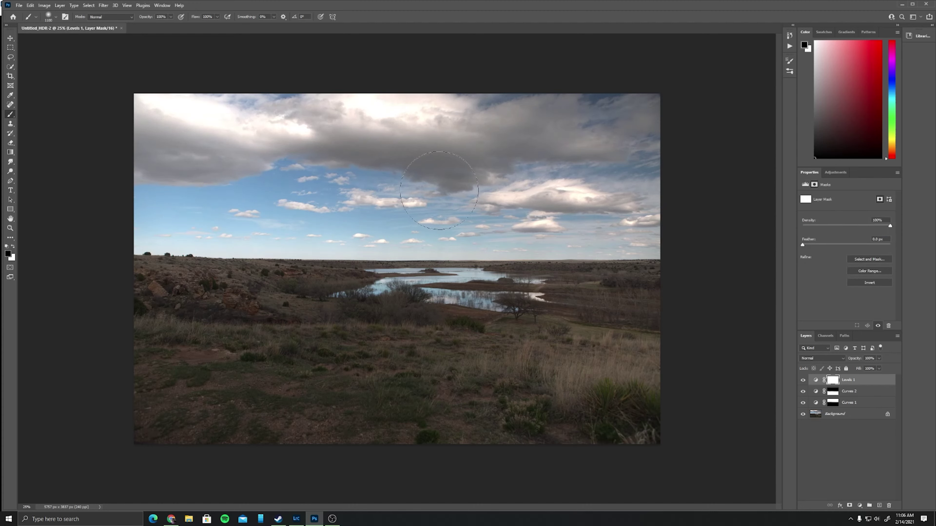
left_click(617, 144)
mouse_move(423, 145)
left_mouse_down()
mouse_move(236, 115)
mouse_move(155, 147)
mouse_move(199, 212)
mouse_move(124, 213)
mouse_move(300, 229)
mouse_move(135, 212)
mouse_move(354, 229)
mouse_move(664, 225)
left_mouse_up()
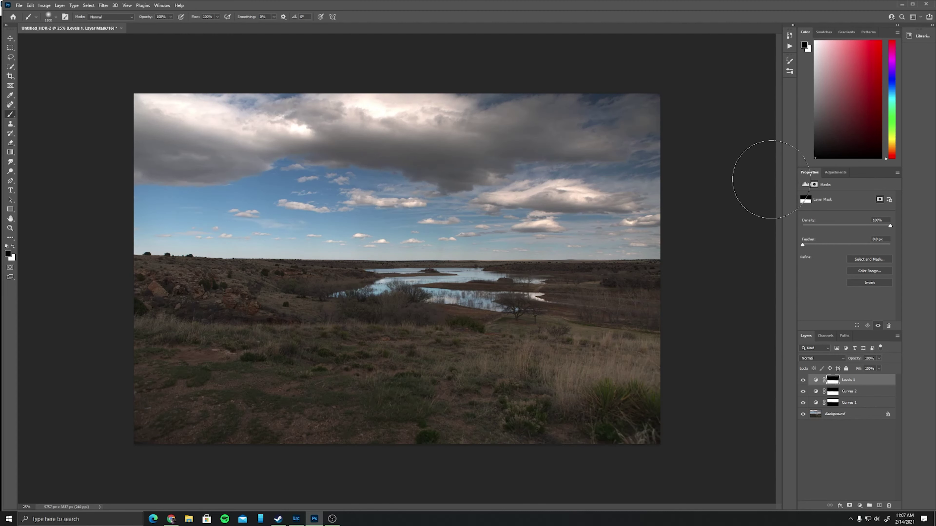
key("z")
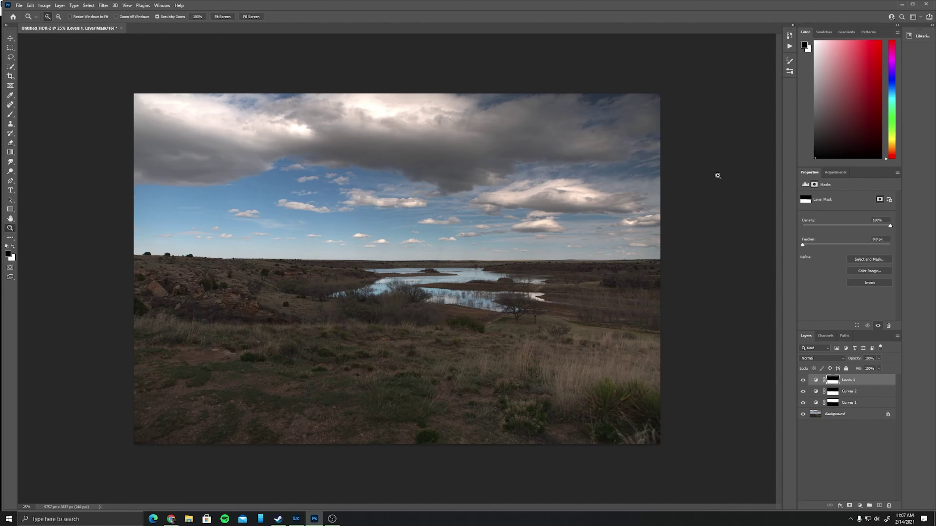
key("b")
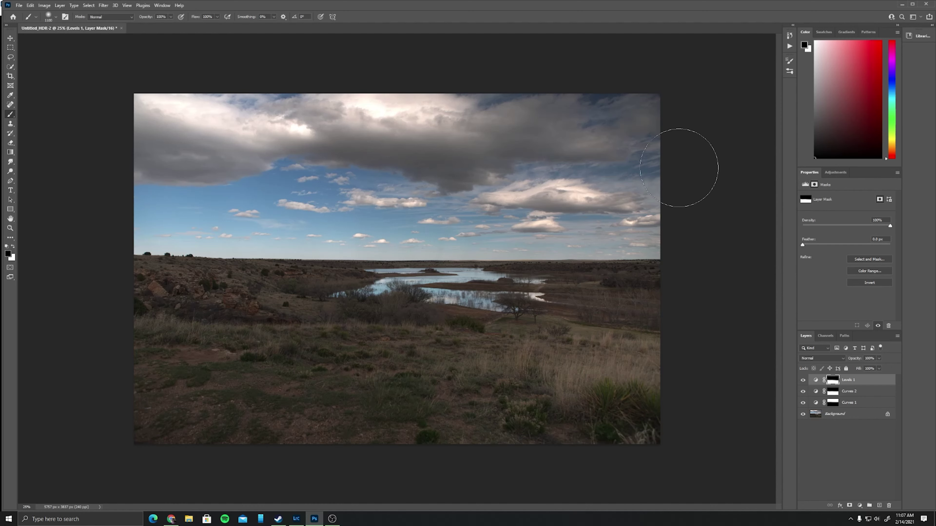
Partly restore the Levels brightening over the dark clouds at the sky's upper right with a white brush, raising its opacity from 50% to 70%
key("x")
key("5")
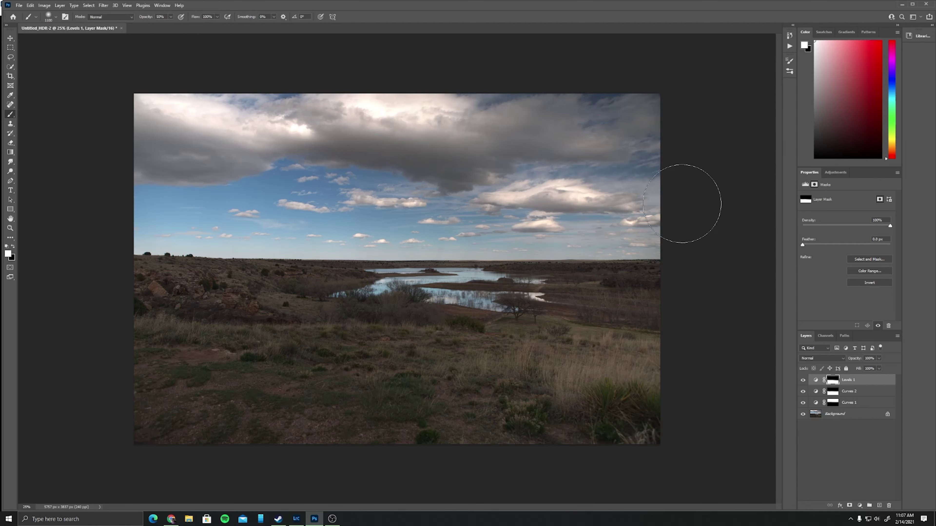
mouse_move(464, 94)
left_mouse_down()
mouse_move(685, 115)
mouse_move(615, 141)
left_mouse_up()
key("7")
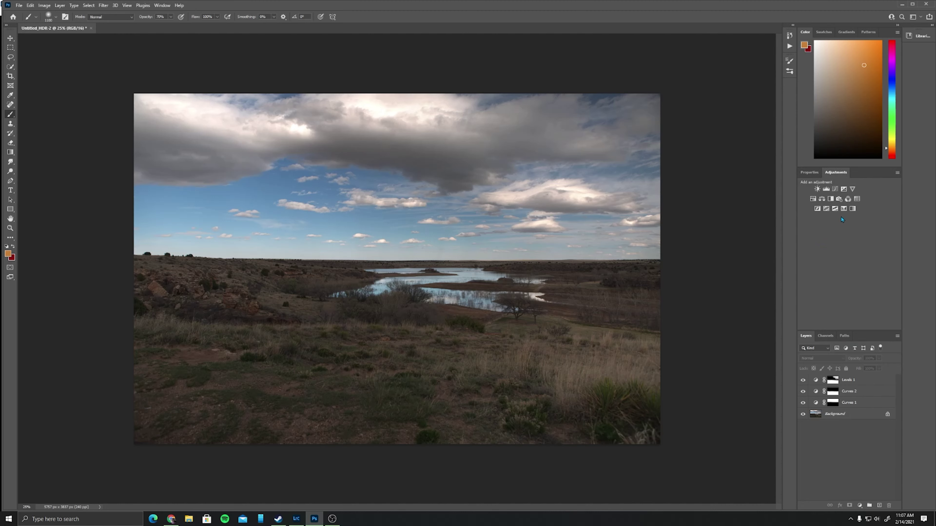
Try a warming Photo Filter layer at 32% density in Screen mode with 40% layer opacity, compare it, and delete the layer
left_click(839, 199)
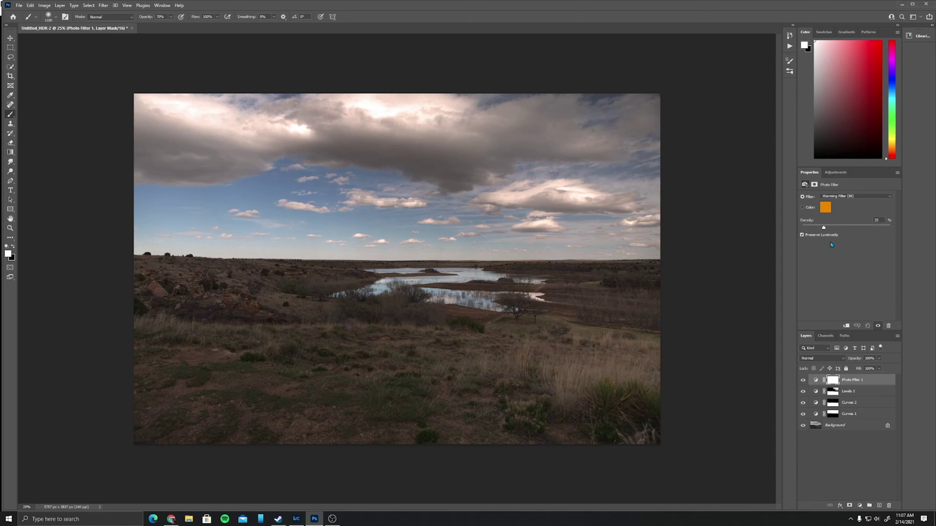
left_click_drag(824, 230, 830, 226)
left_click(833, 357)
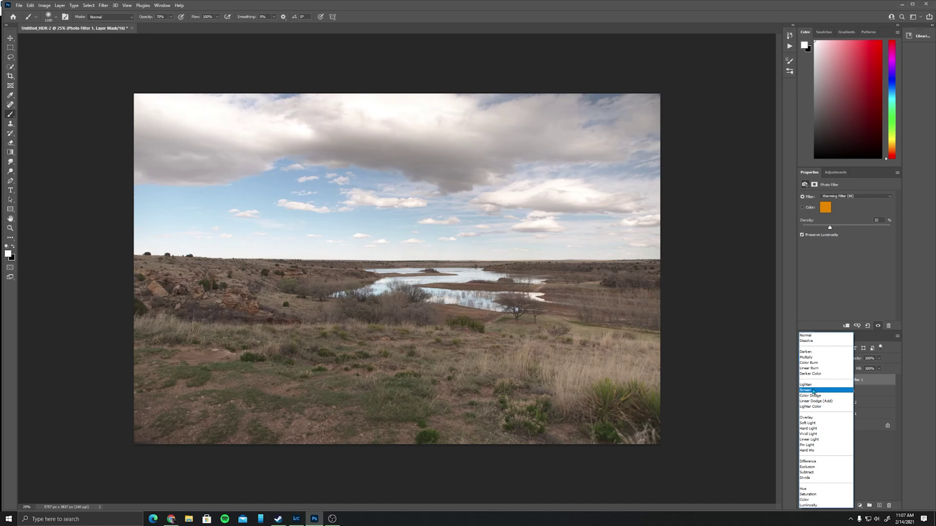
left_click(813, 390)
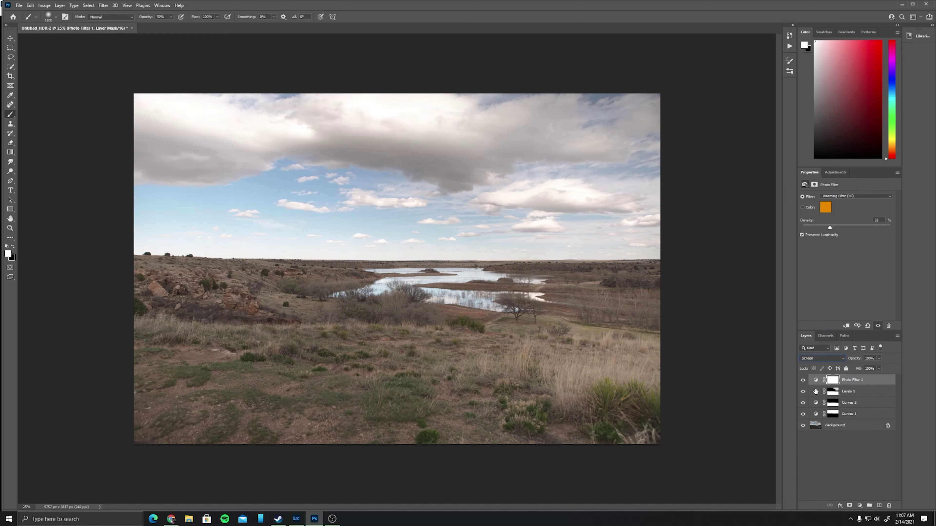
left_click_drag(857, 358, 846, 370)
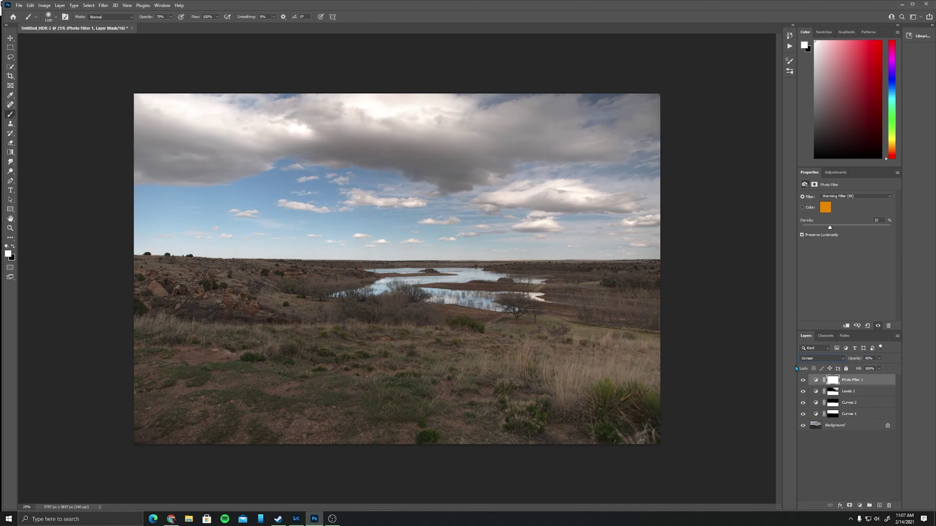
left_click(803, 381)
left_click(803, 380)
left_click_drag(880, 386, 889, 504)
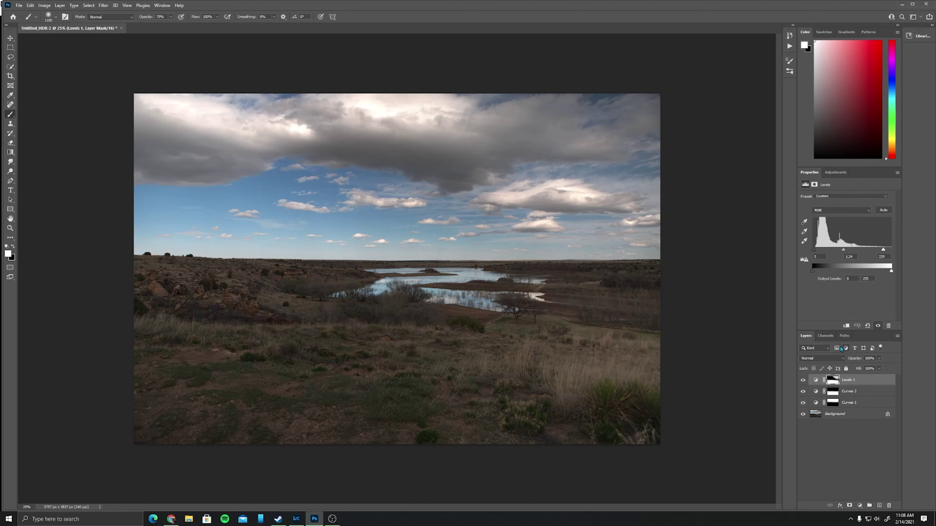
Add a warming Photo Filter adjustment layer over the whole image, with density slightly above the default and Preserve Luminosity on
left_click(836, 173)
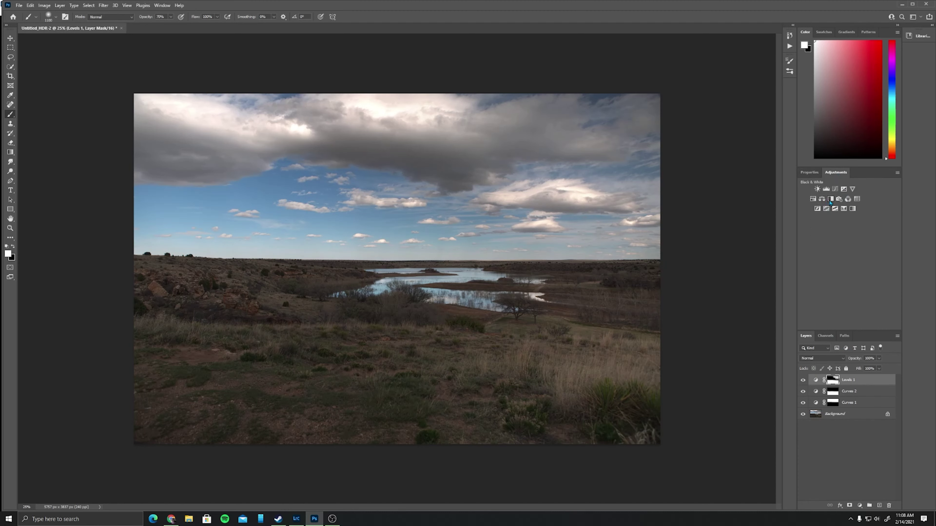
left_click(839, 199)
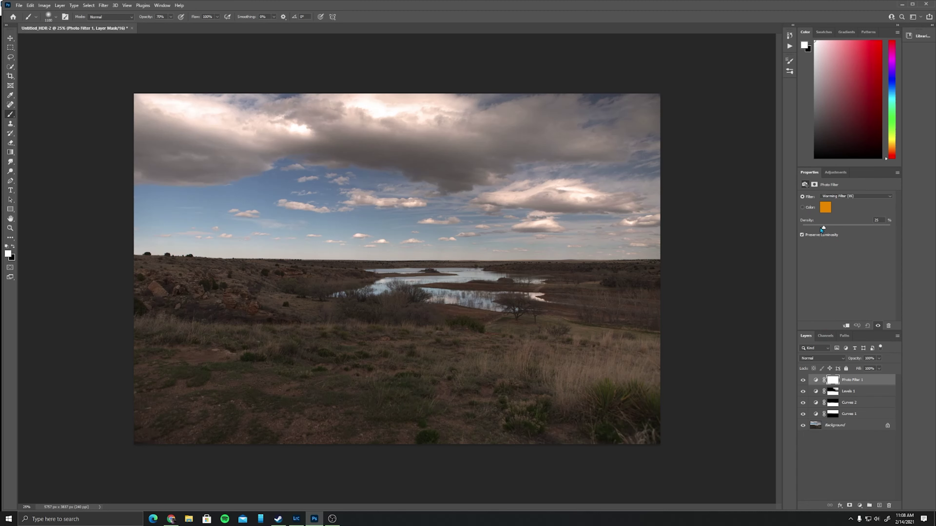
left_click_drag(821, 229, 830, 231)
left_click(825, 236)
left_click(825, 236)
left_click(823, 239)
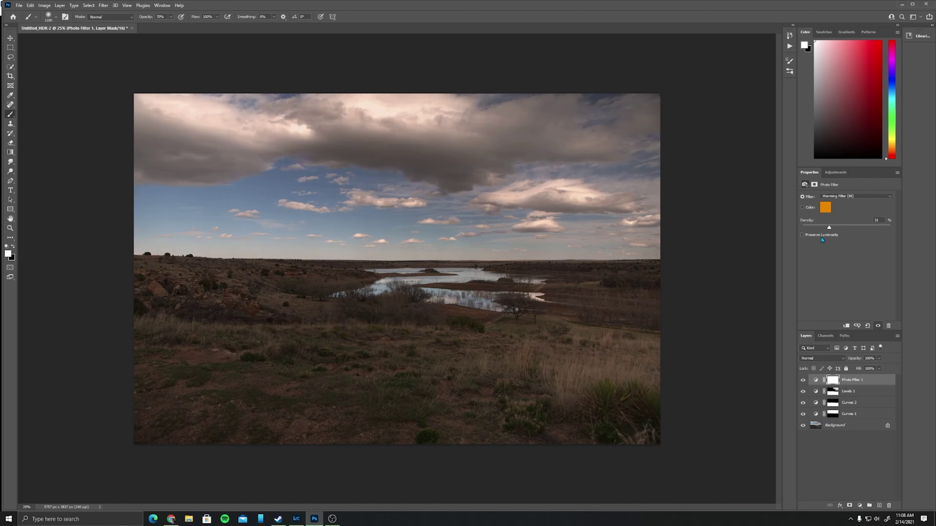
left_click(823, 239)
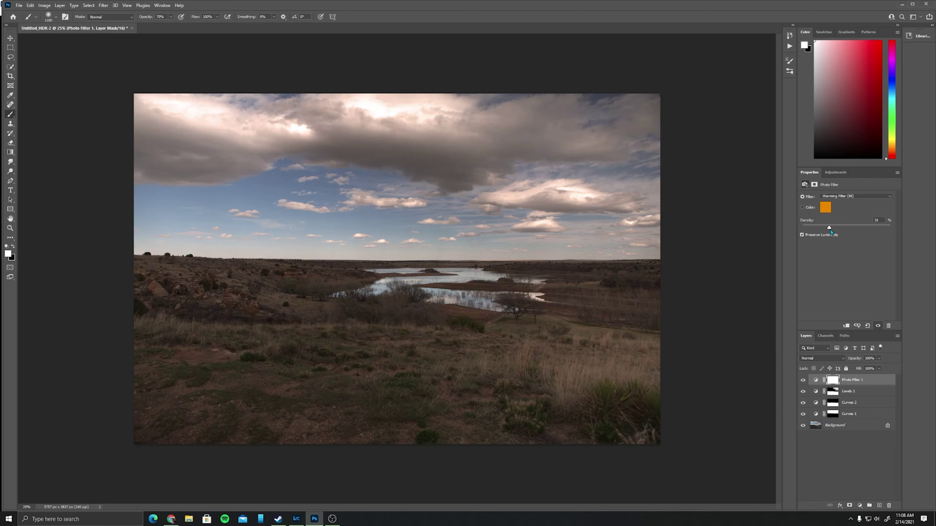
left_click_drag(830, 229, 825, 232)
Add a Vibrance adjustment layer above the photo filter and raise the vibrance moderately
left_click(835, 172)
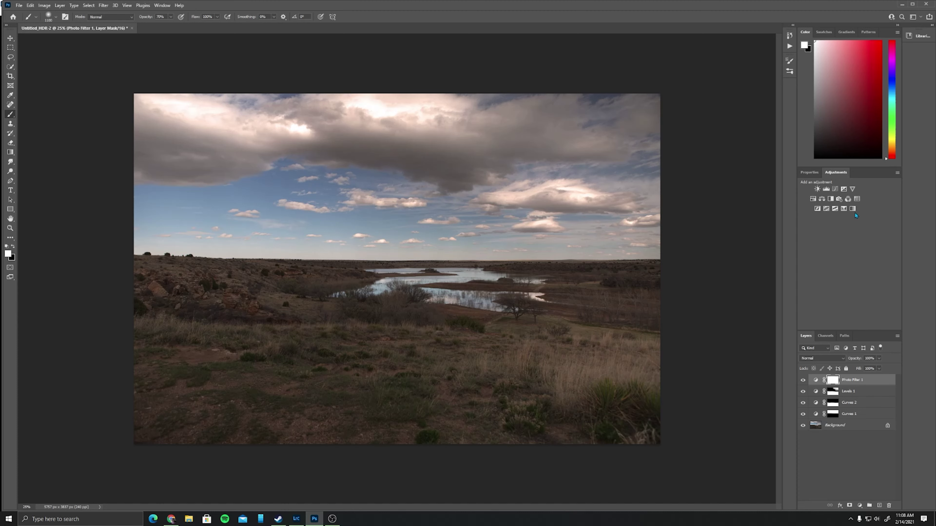
left_click(852, 190)
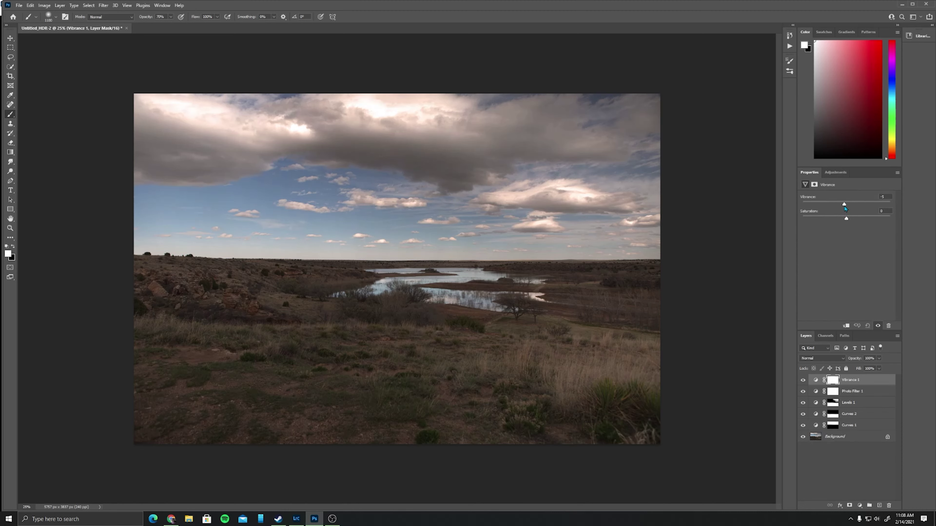
mouse_move(845, 207)
left_mouse_down()
mouse_move(870, 206)
mouse_move(857, 203)
left_mouse_up()
Add a Hue/Saturation adjustment layer, sample the blue sky, and raise the Blues saturation to +11
left_click(835, 172)
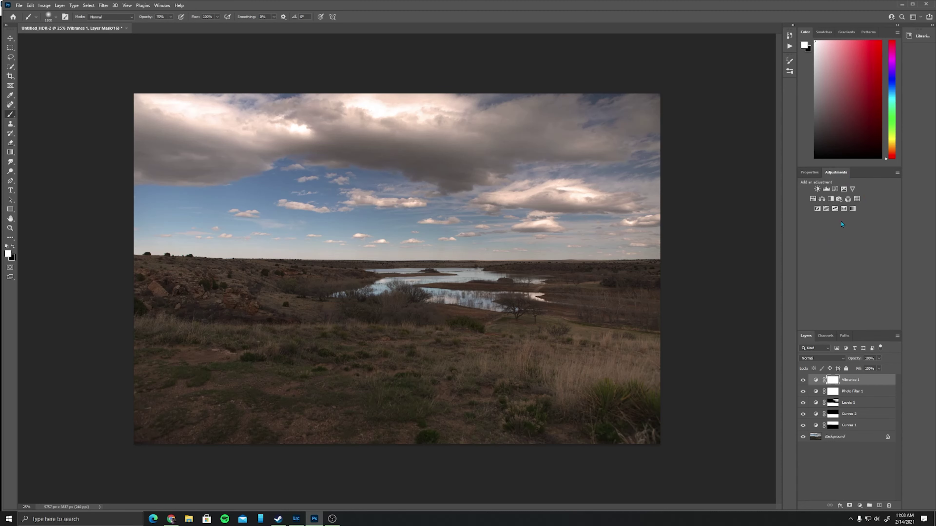
left_click(813, 199)
left_click(806, 208)
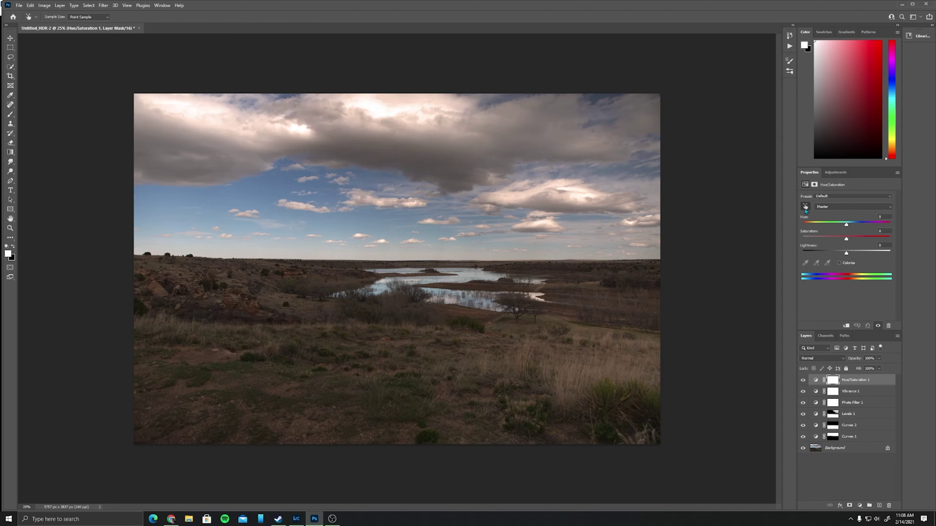
left_click(279, 181)
left_click_drag(846, 239, 851, 239)
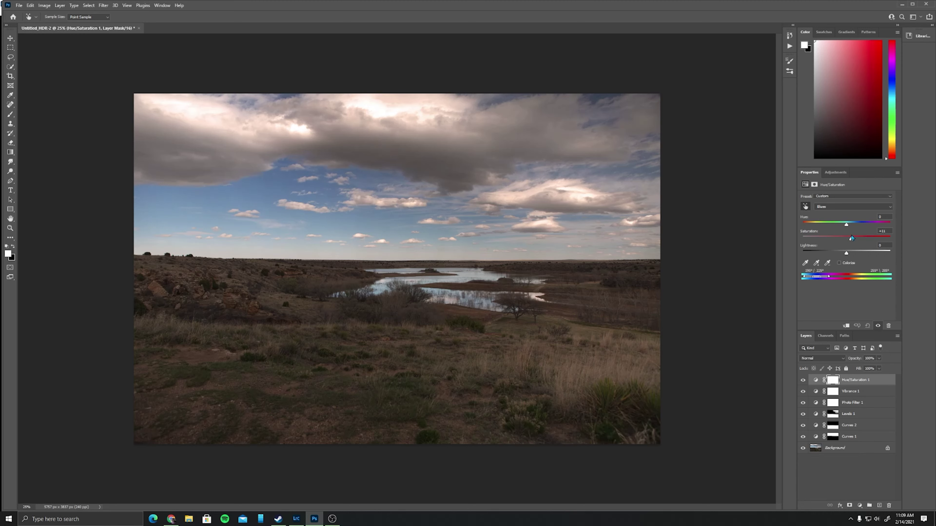
Sample the foreground grass, shift the affected hue range toward green, and raise the Yellows saturation to about +35
left_click(611, 426)
left_click_drag(846, 238, 857, 240)
left_click_drag(844, 281, 870, 279)
left_click_drag(856, 238, 862, 239)
Examine the lake, shoreline and horizon at high magnification, and return to viewing the whole image
key("ctrl+plus")
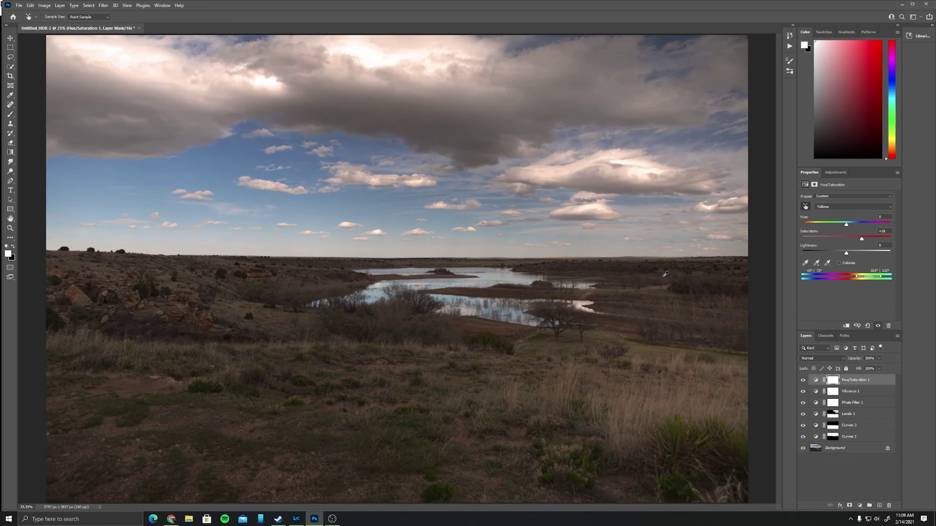
key("ctrl+plus")
key("ctrl+plus")
key("ctrl+plus")
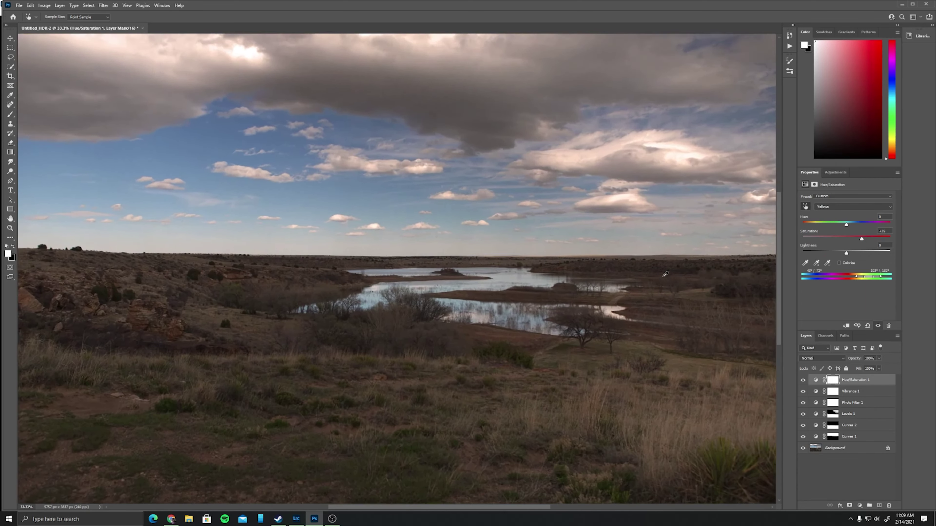
key("ctrl+plus")
key("ctrl+plus")
key("ctrl+plus")
key("ctrl+plus")
key("ctrl+plus")
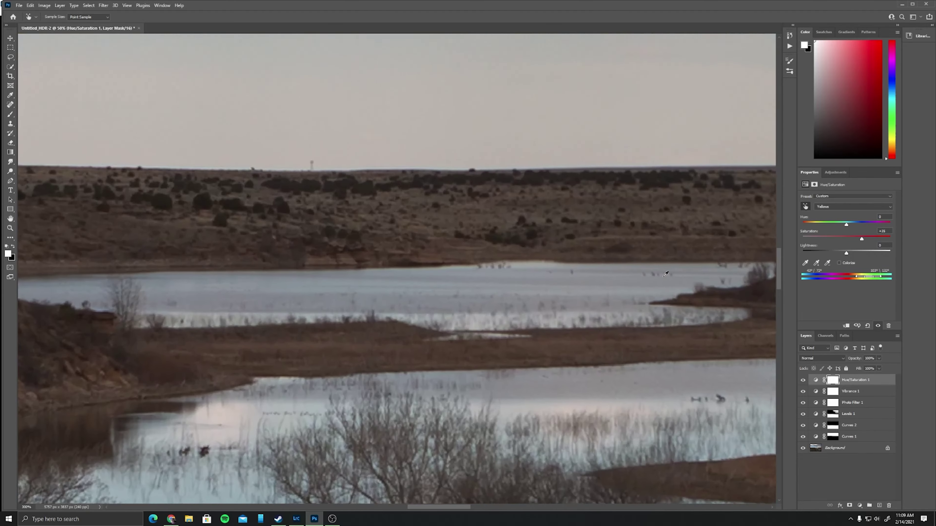
key("ctrl+minus")
key("ctrl+minus")
key("ctrl+minus")
key("ctrl+minus")
key("ctrl+minus")
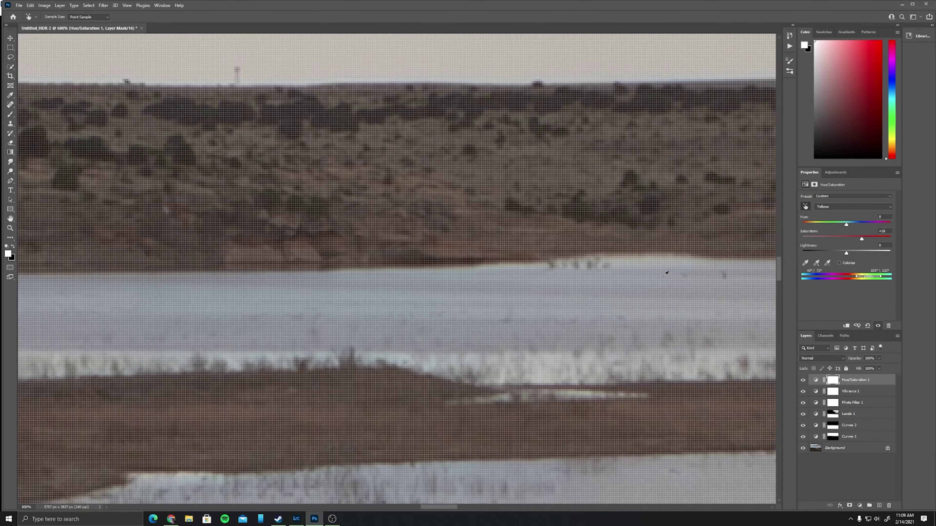
key("ctrl+minus")
key("ctrl+minus")
key("ctrl+minus")
key("ctrl+minus")
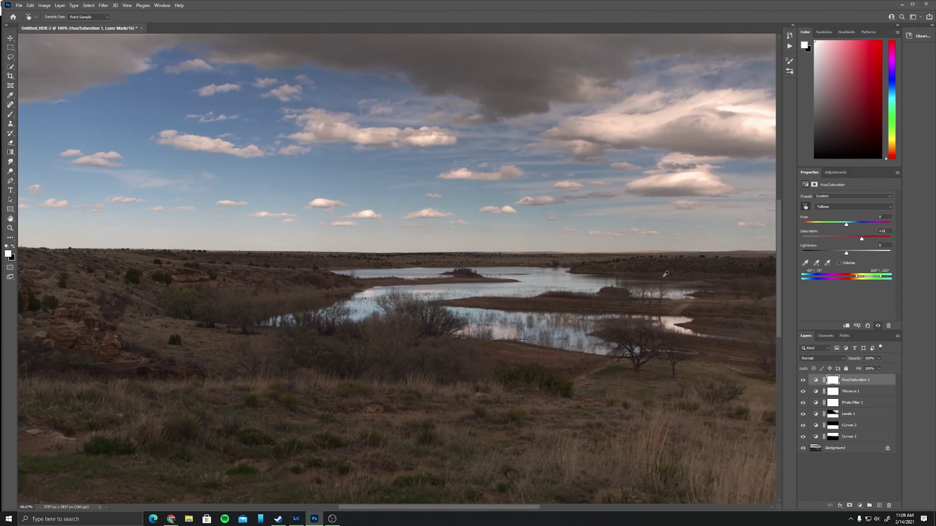
key("ctrl+plus")
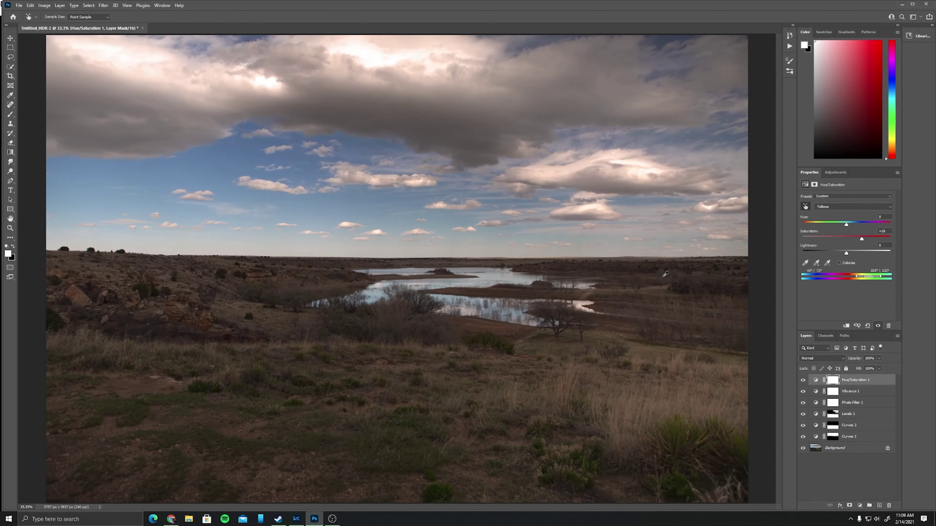
key("ctrl+minus")
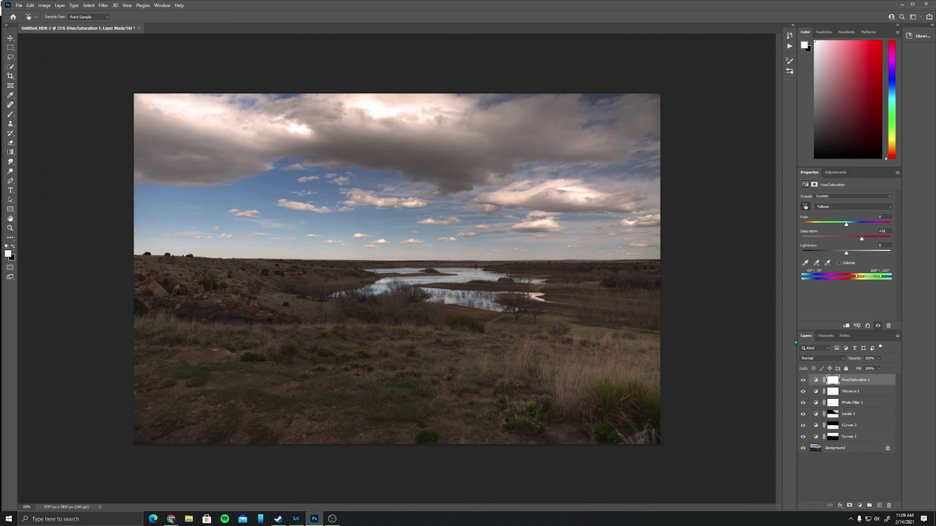
Add a Gradient Map adjustment layer on top of the stack and turn on Reverse
left_click(835, 173)
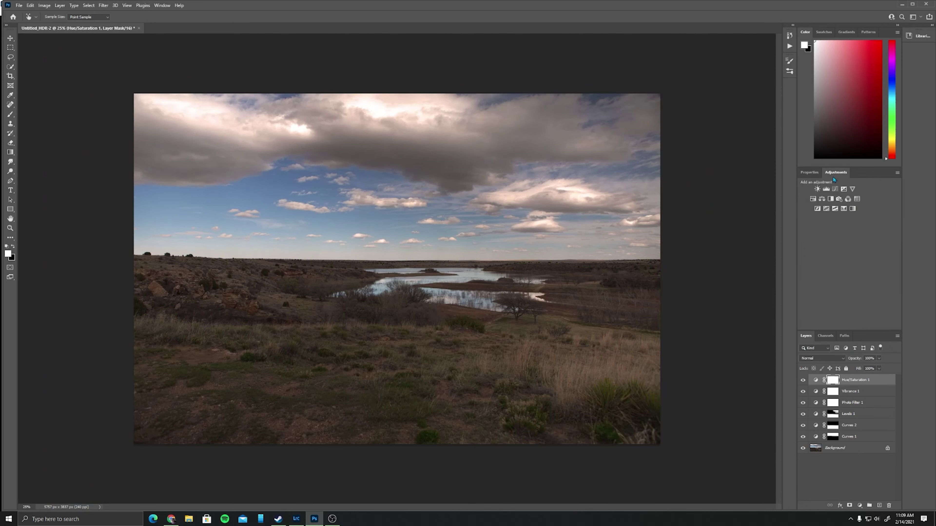
left_click(843, 208)
key("b")
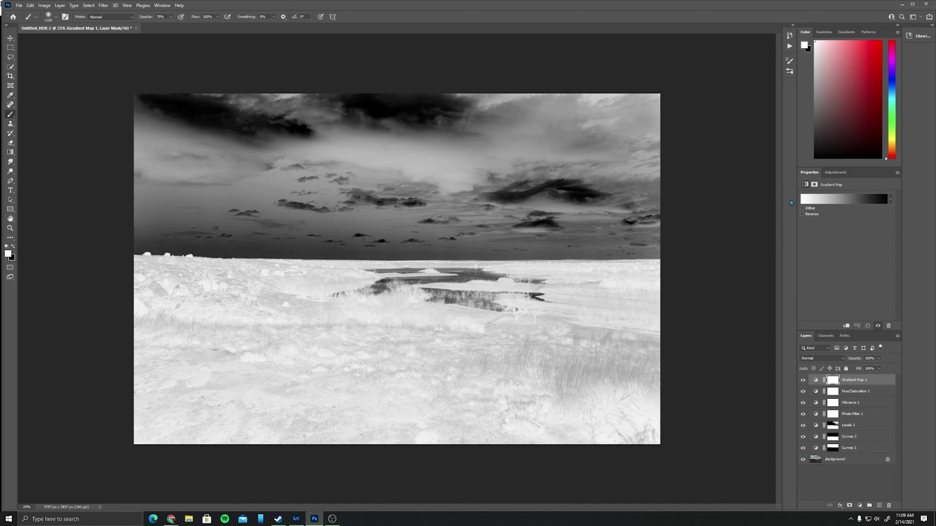
left_click(811, 214)
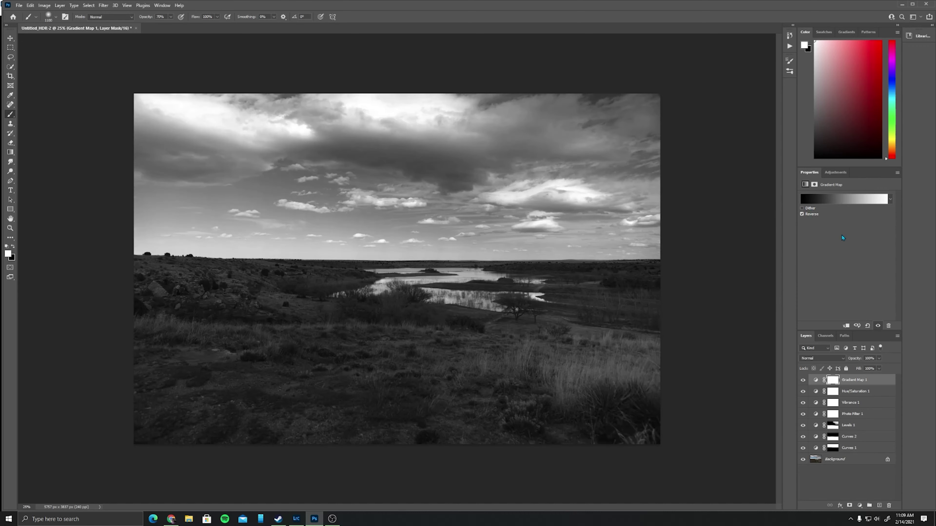
Apply the pink-to-yellow preset from the Oranges gradients to the Gradient Map, compare both directions, and keep Reverse on
left_click(889, 200)
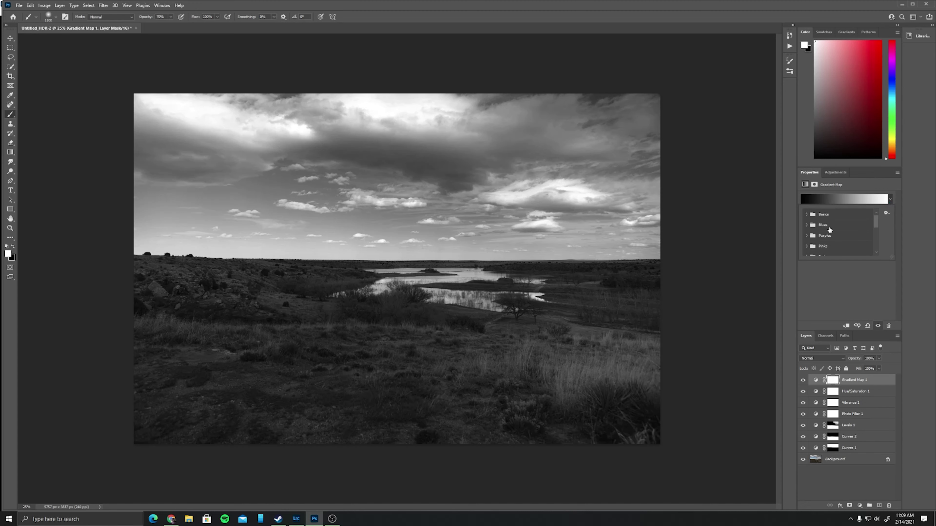
scroll(829, 231, "down", 1)
scroll(852, 243, "down", 1)
left_click(807, 250)
scroll(844, 254, "down", 3)
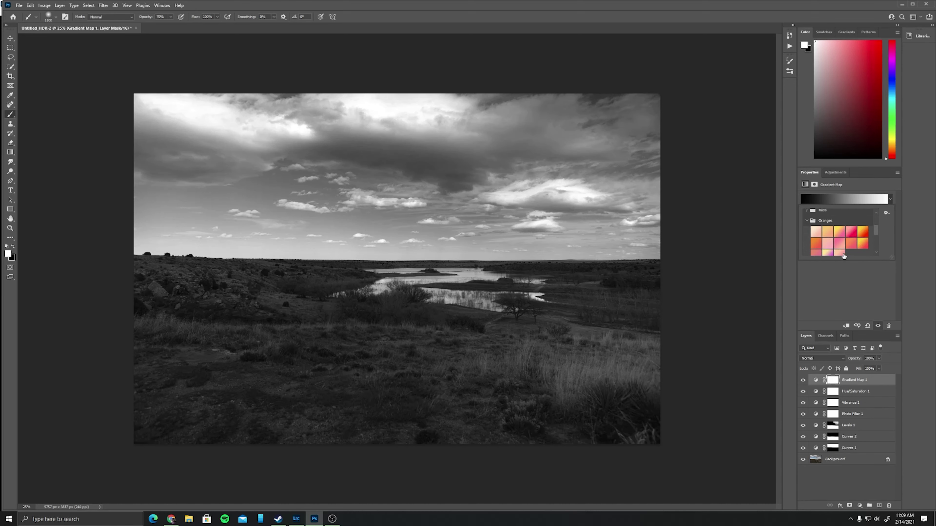
left_click(839, 231)
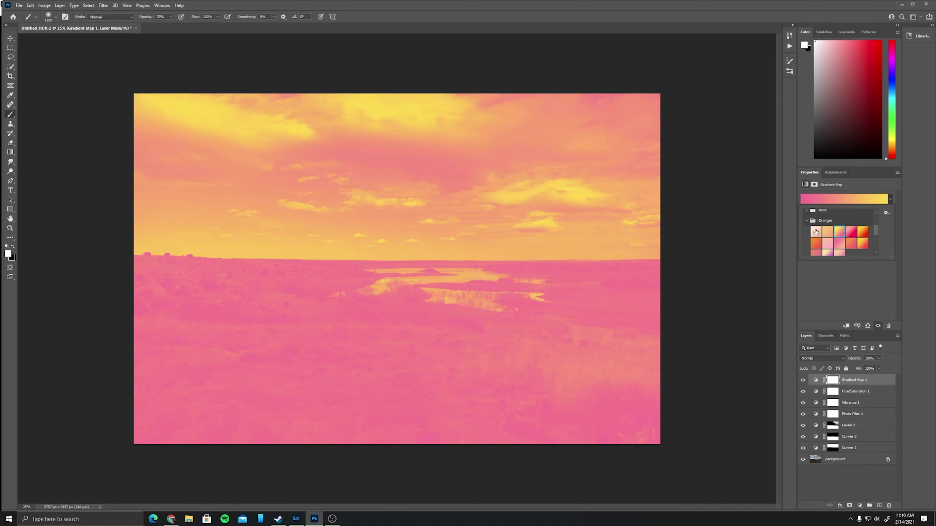
key("Return")
left_click(810, 215)
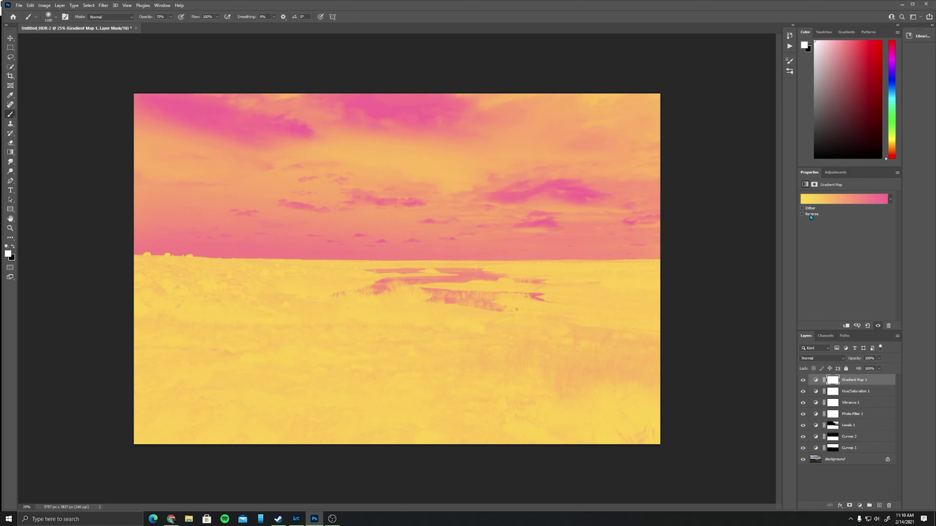
left_click(810, 216)
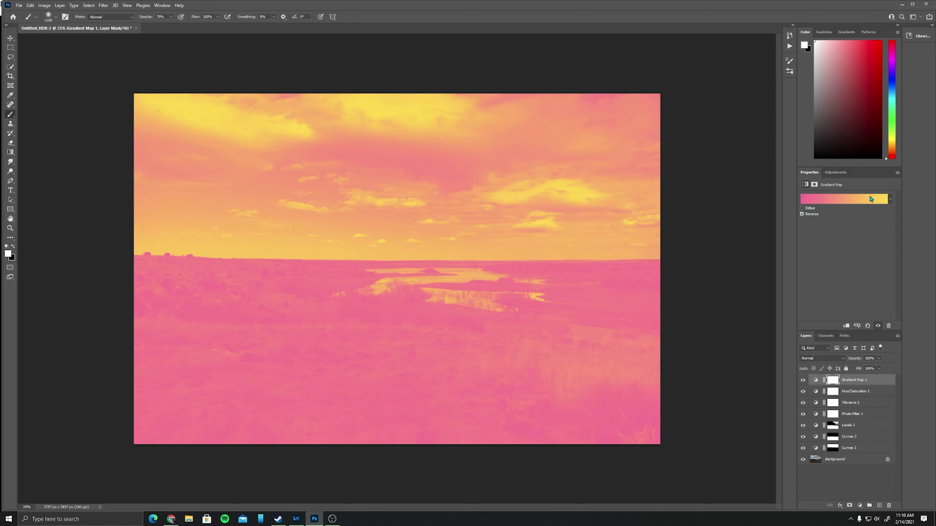
Set the Gradient Map layer's blend mode to Soft Light and lower its opacity to 52%
left_click(843, 359)
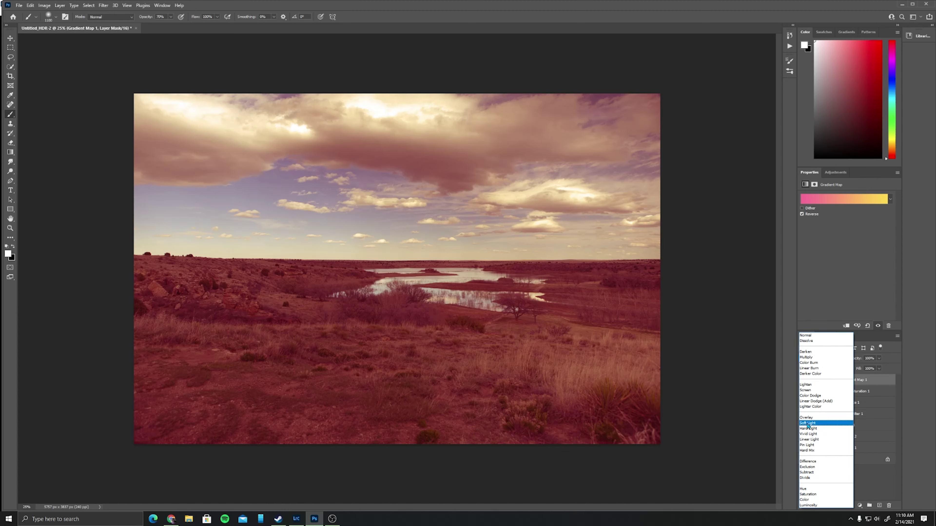
left_click(808, 424)
left_click_drag(857, 360, 854, 364)
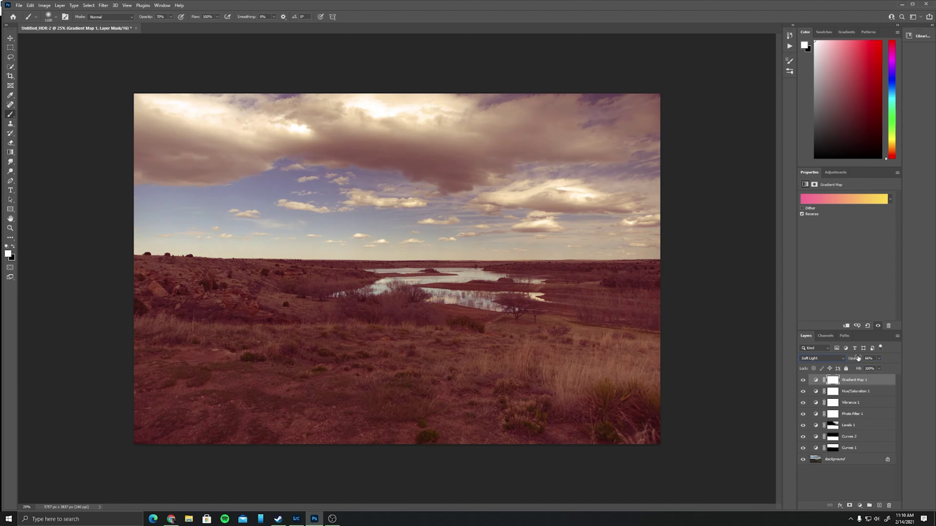
left_click_drag(859, 360, 855, 364)
left_click_drag(861, 357, 856, 364)
Switch to File Explorer and preview the dust and scratch textures 01.png to 06.png in Photos, closing each one
left_click(189, 519)
left_click(189, 519)
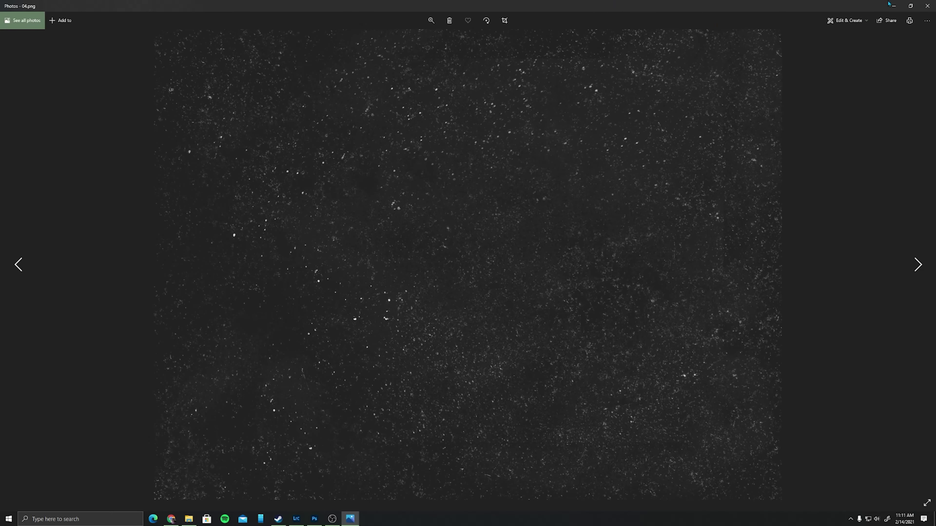
left_click(926, 6)
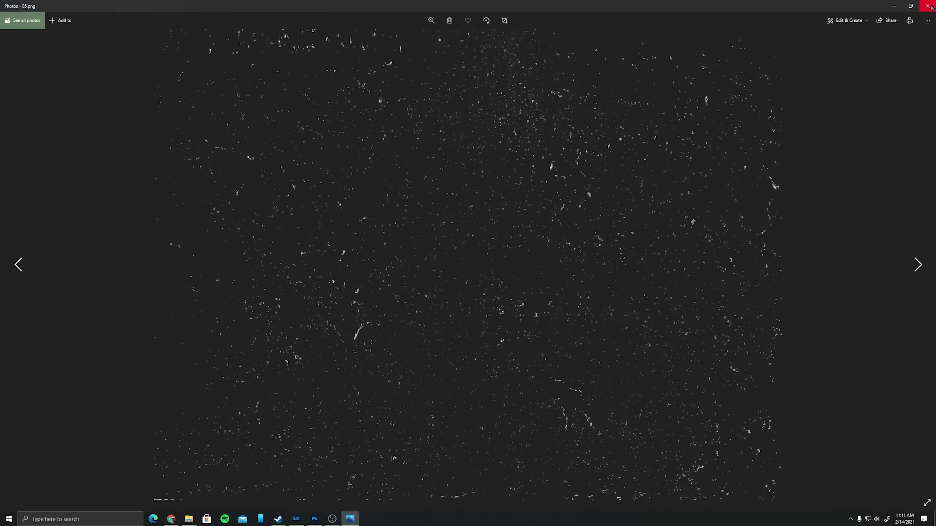
left_click(926, 6)
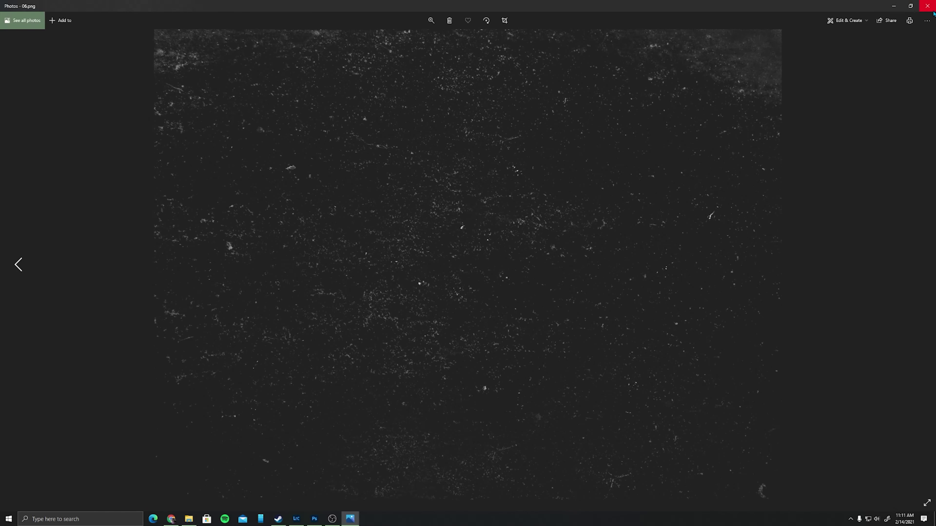
left_click(927, 6)
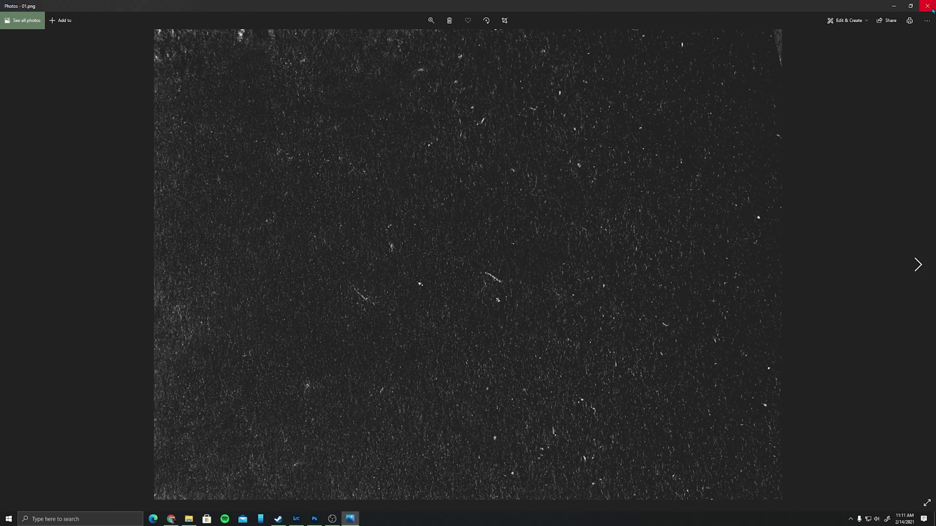
left_click(932, 10)
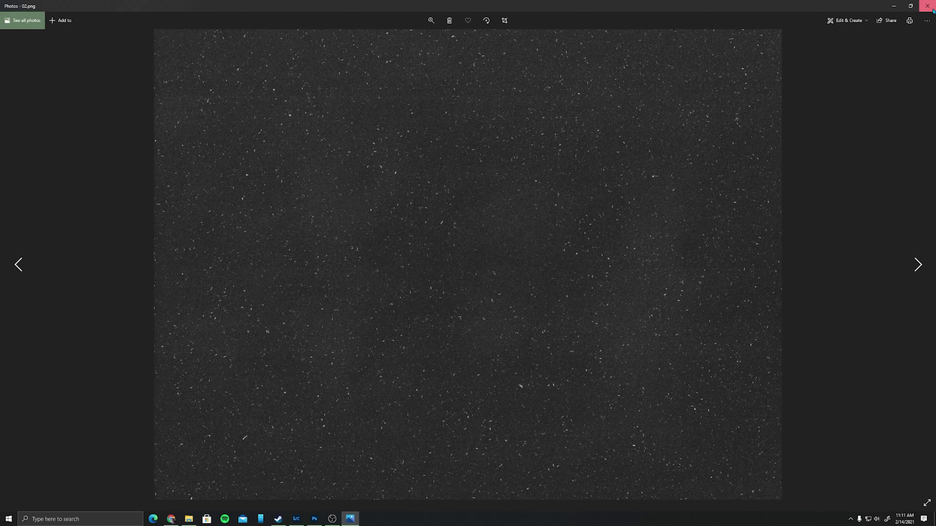
left_click(933, 10)
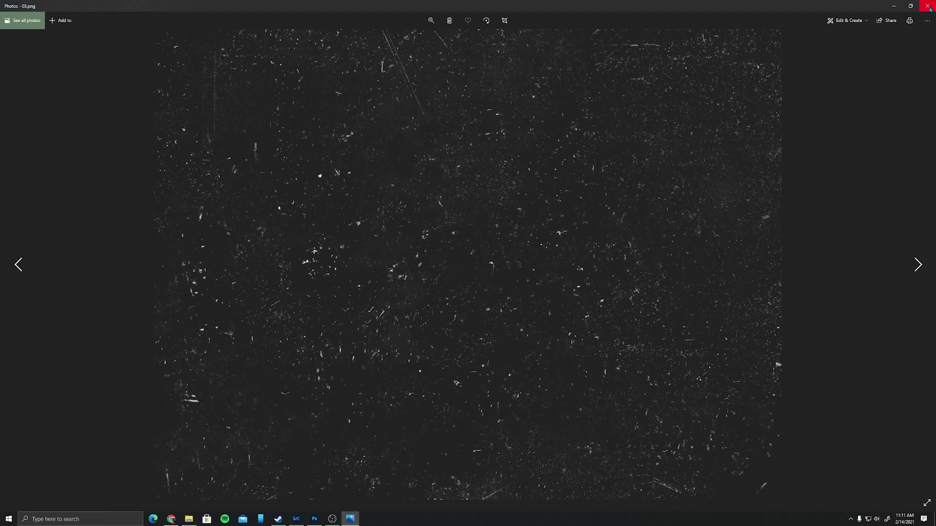
left_click(927, 5)
Place the 03.png texture into the Photoshop document and scale it to about 44.78% so it covers the whole photo
left_click_drag(355, 209, 382, 203)
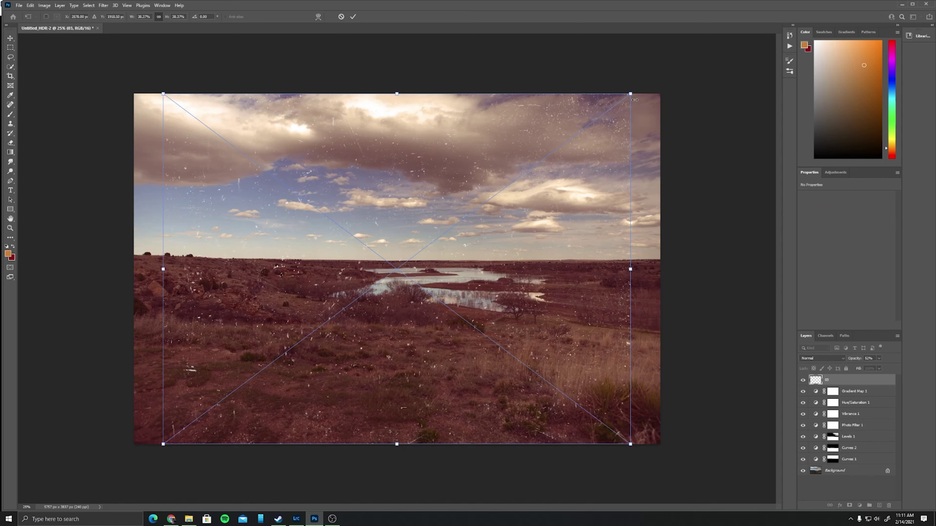
left_click_drag(634, 99, 660, 94)
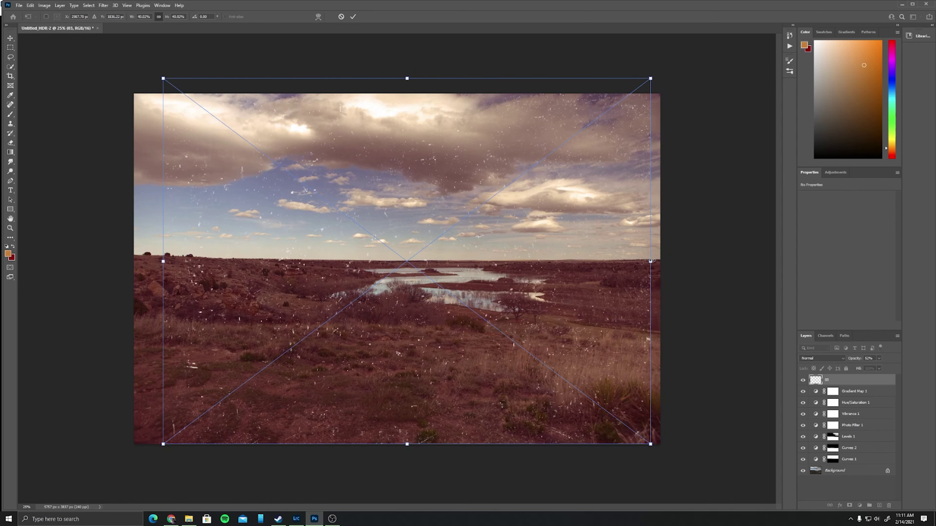
left_click_drag(651, 262, 667, 262)
left_click_drag(164, 266, 122, 266)
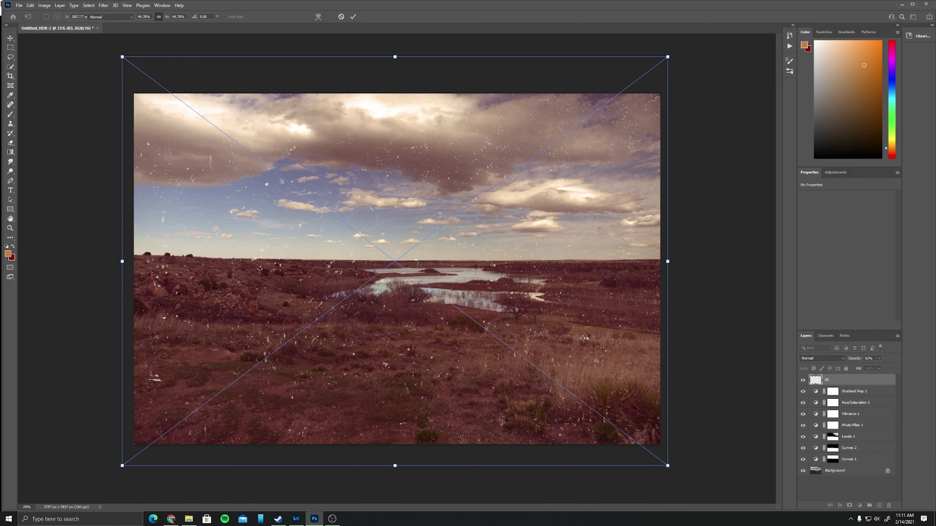
key("Return")
Try the Screen blend mode on the texture layer and set it to Overlay instead
left_click(820, 360)
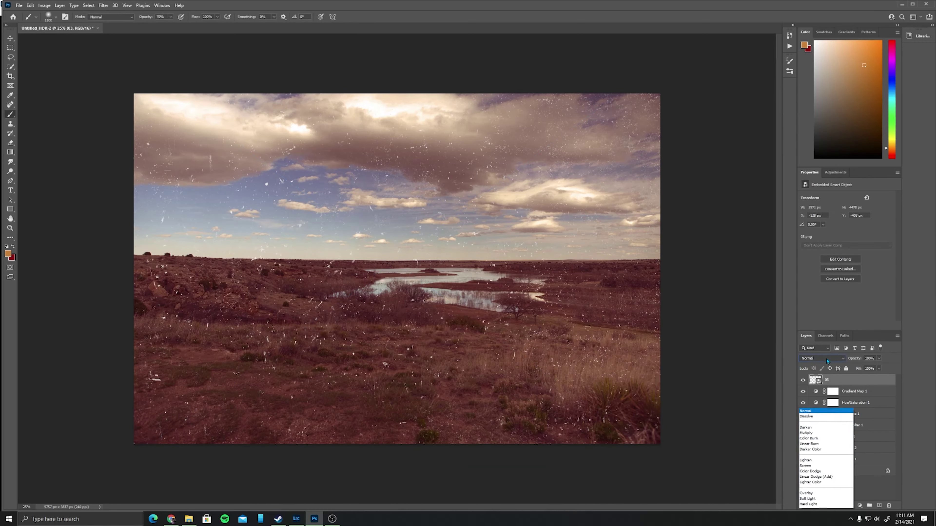
left_click(810, 390)
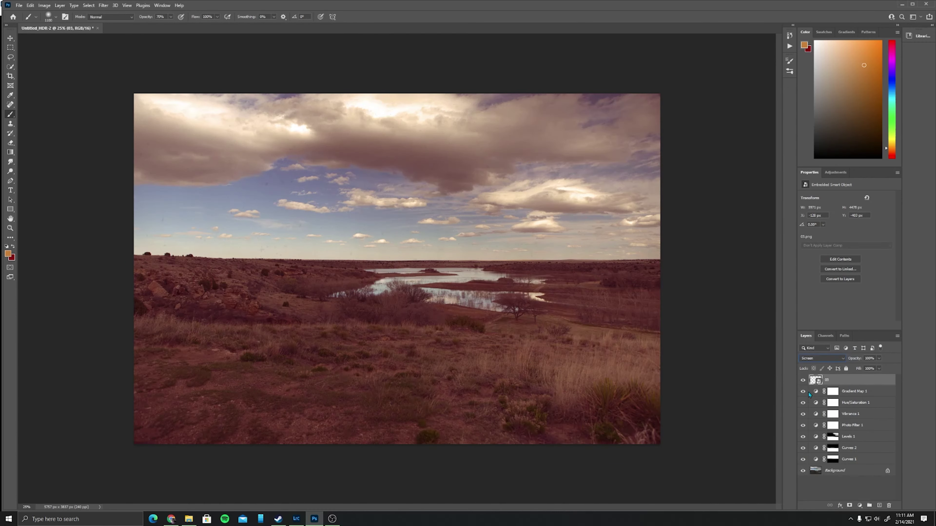
left_click(823, 361)
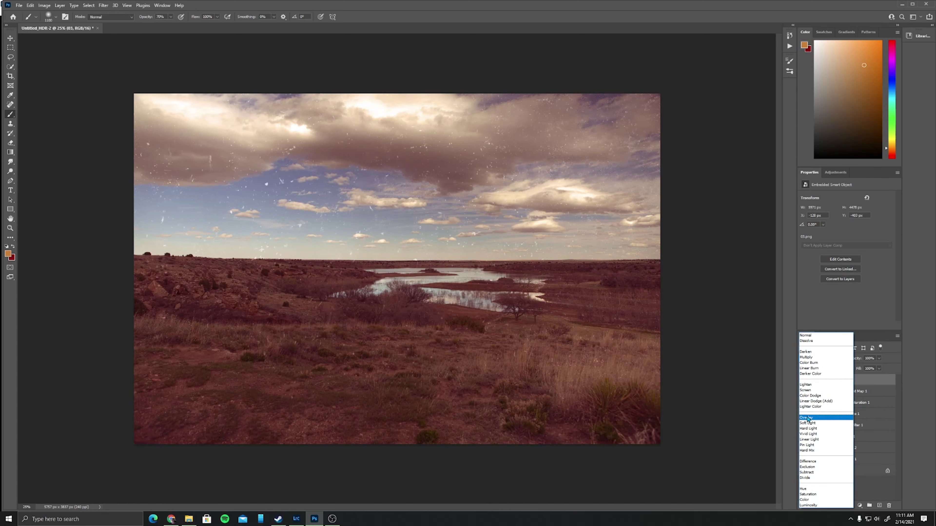
left_click(807, 418)
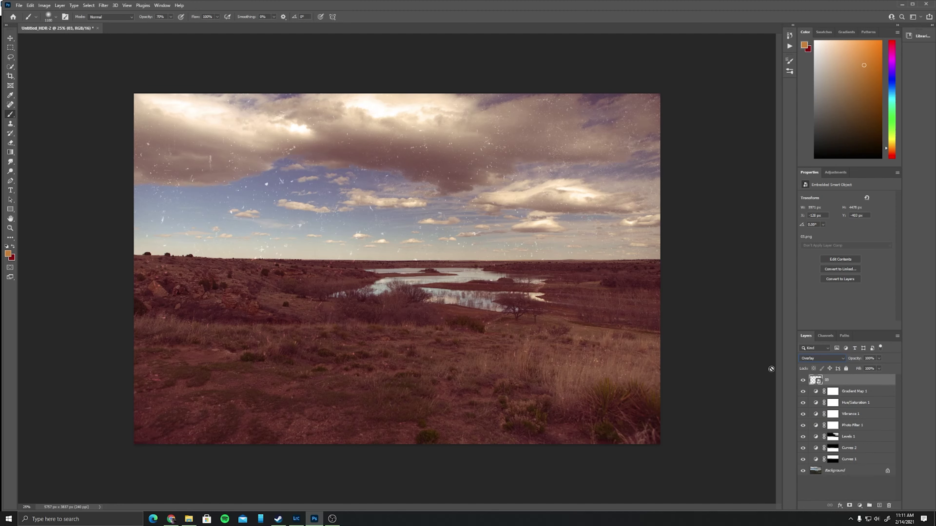
Lower the 03 dust texture layer's opacity to 67%
left_click_drag(854, 359, 850, 360)
left_click(879, 506)
left_click_drag(858, 380, 859, 399)
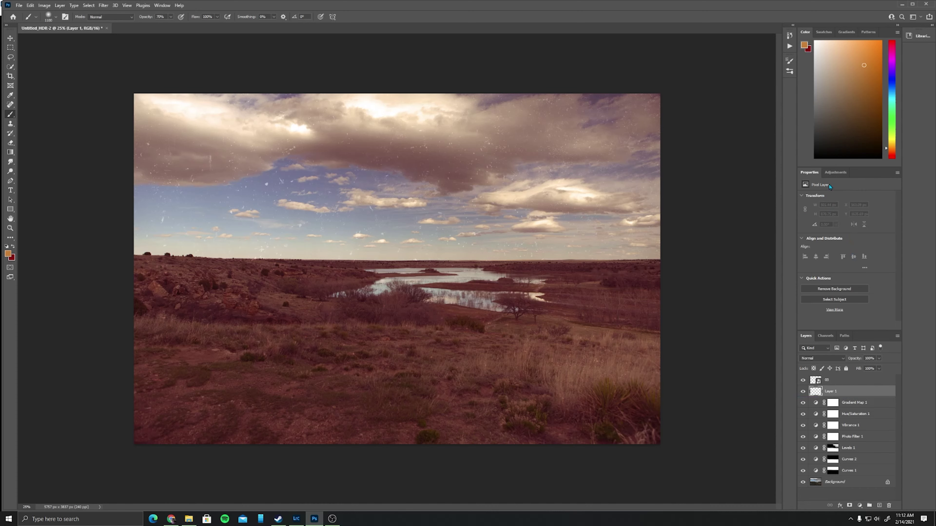
left_click(835, 172)
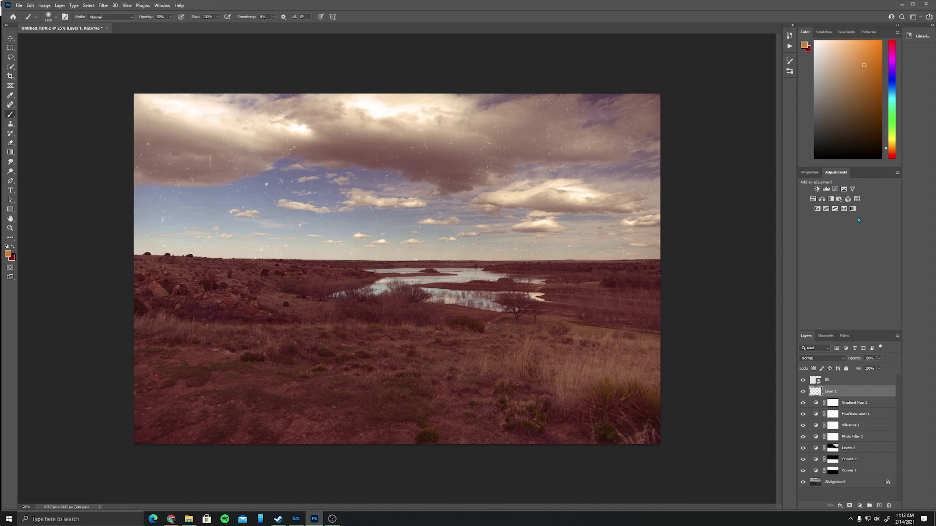
left_click(888, 506)
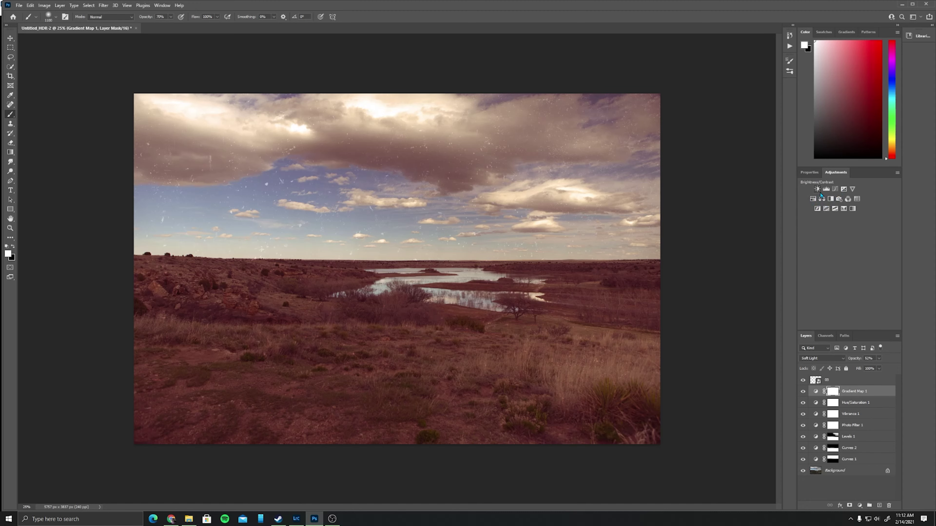
Add an Exposure adjustment layer above the Gradient Map layer and raise its Offset to about +0.02
left_click(843, 190)
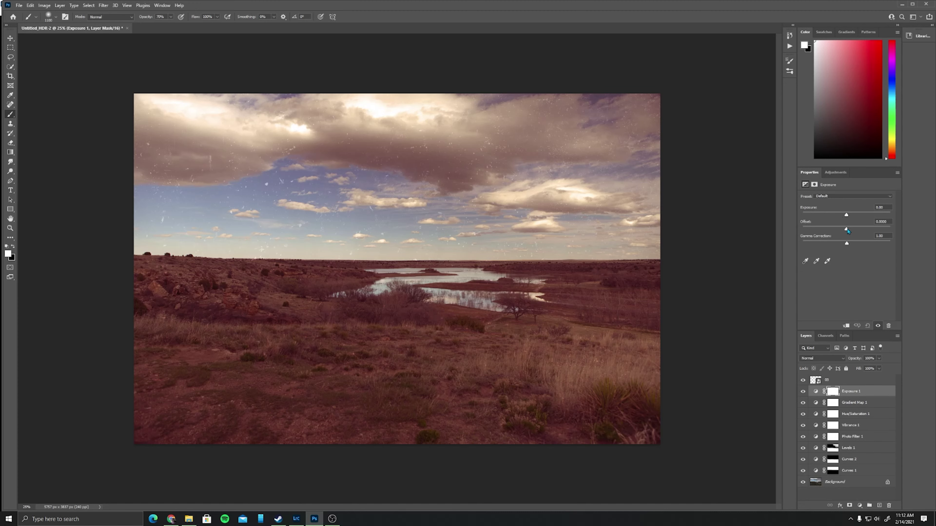
left_click_drag(847, 230, 848, 230)
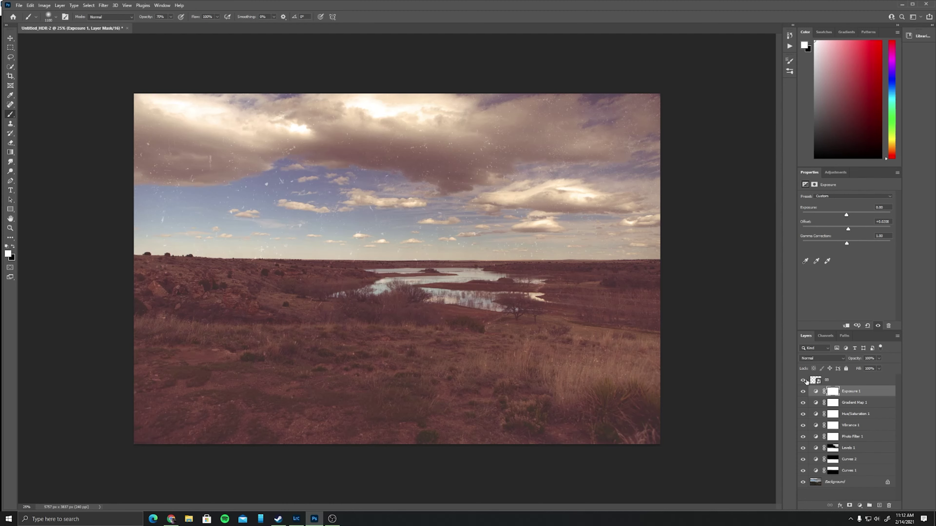
Stamp all visible layers into a new merged layer above the 03 texture and start the Oil Paint filter on it
left_click(855, 384)
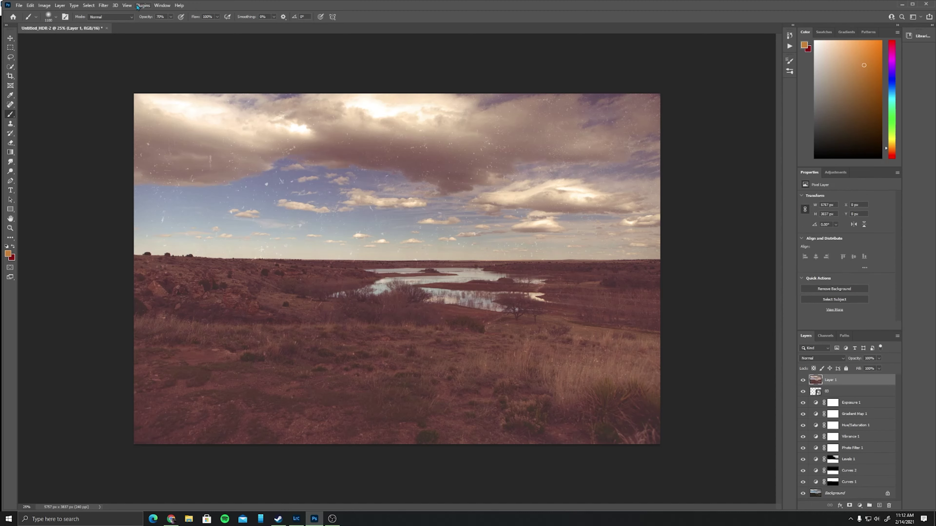
left_click(103, 5)
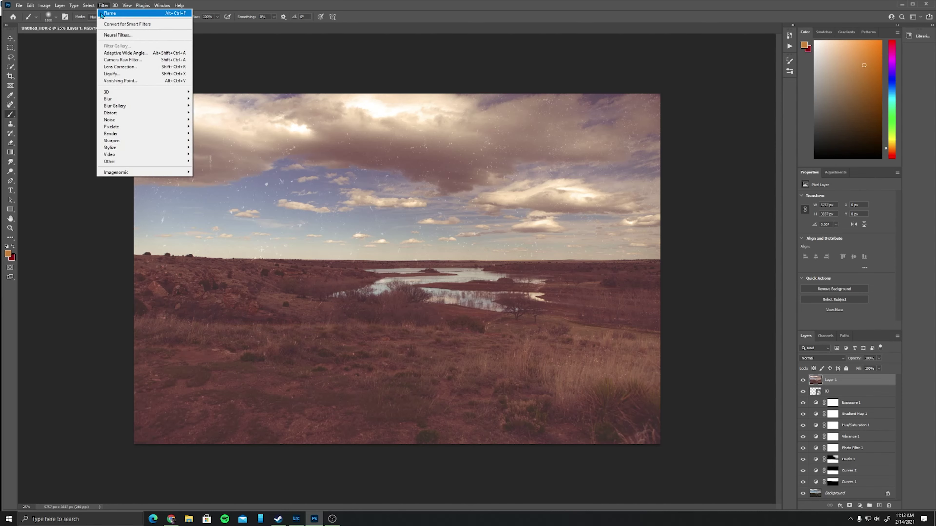
mouse_move(129, 148)
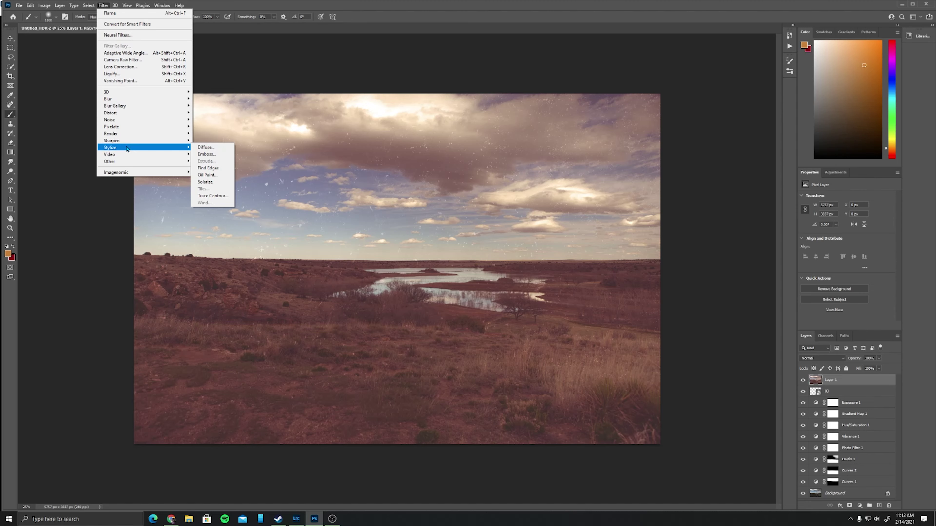
mouse_move(129, 129)
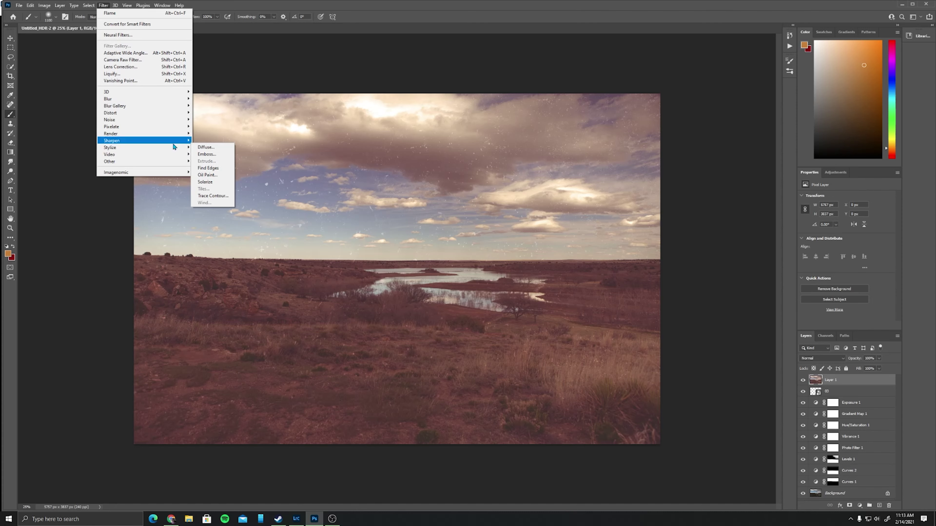
left_click(188, 149)
mouse_move(183, 149)
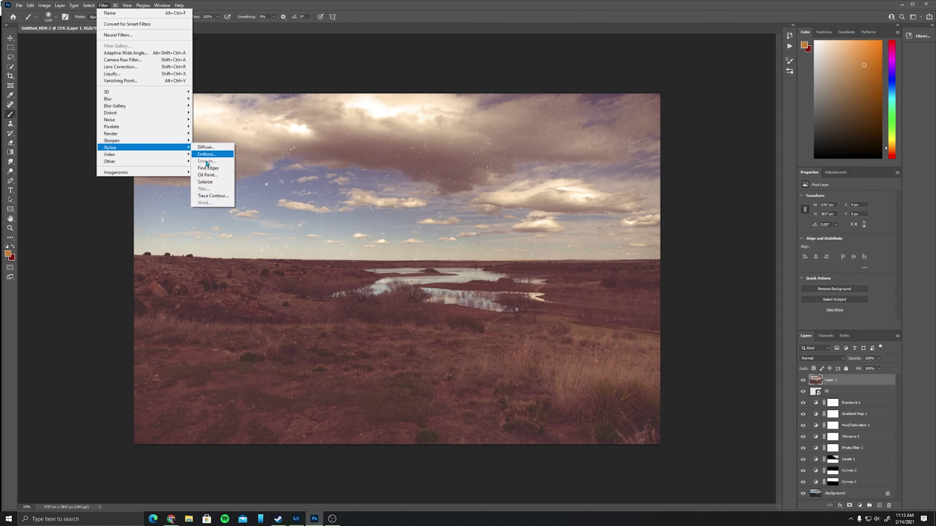
left_click(207, 174)
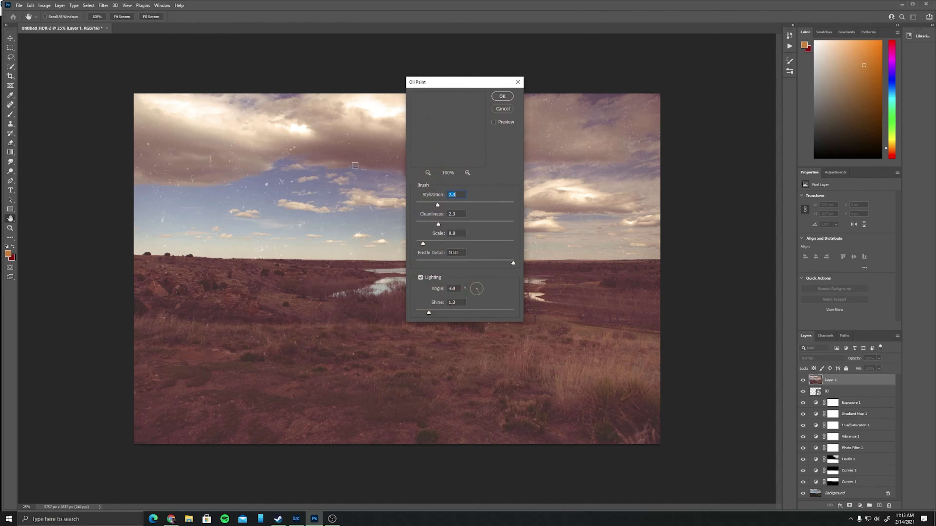
Try Oil Paint on the merged layer with Stylization 0.8, Cleanliness 5.0, Scale 1.0 and Bristle Detail 2.0
mouse_move(467, 91)
left_mouse_down()
mouse_move(671, 121)
mouse_move(735, 141)
left_mouse_up()
mouse_move(705, 177)
left_mouse_down()
mouse_move(722, 228)
mouse_move(706, 226)
left_mouse_up()
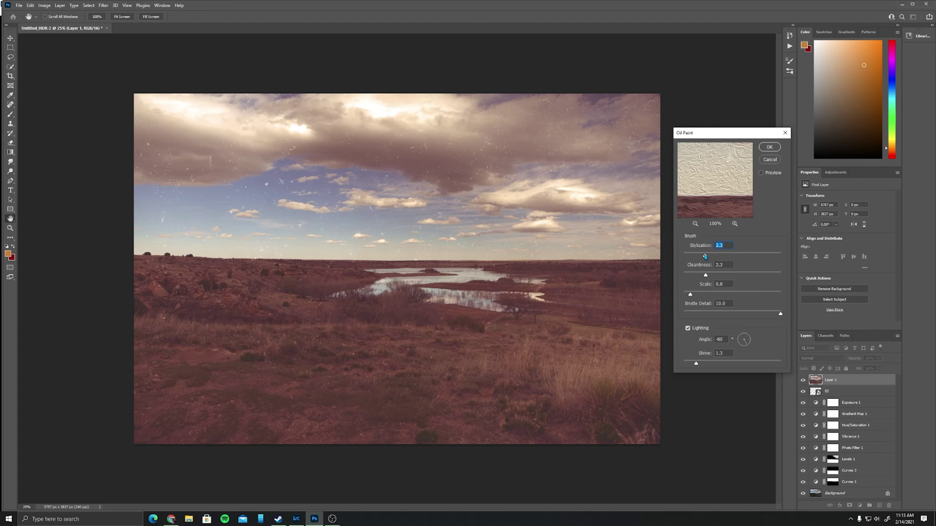
left_click_drag(704, 255, 692, 295)
left_click_drag(781, 318, 702, 322)
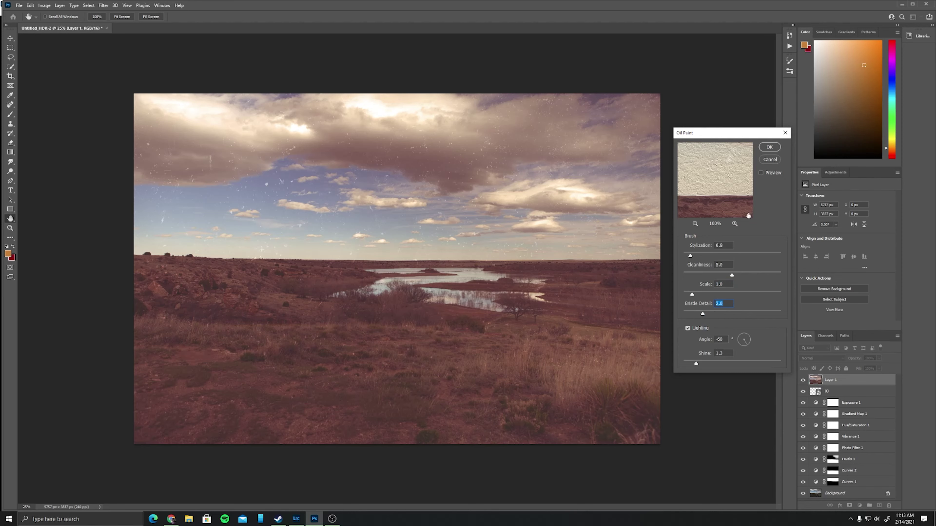
left_click(770, 148)
key("b")
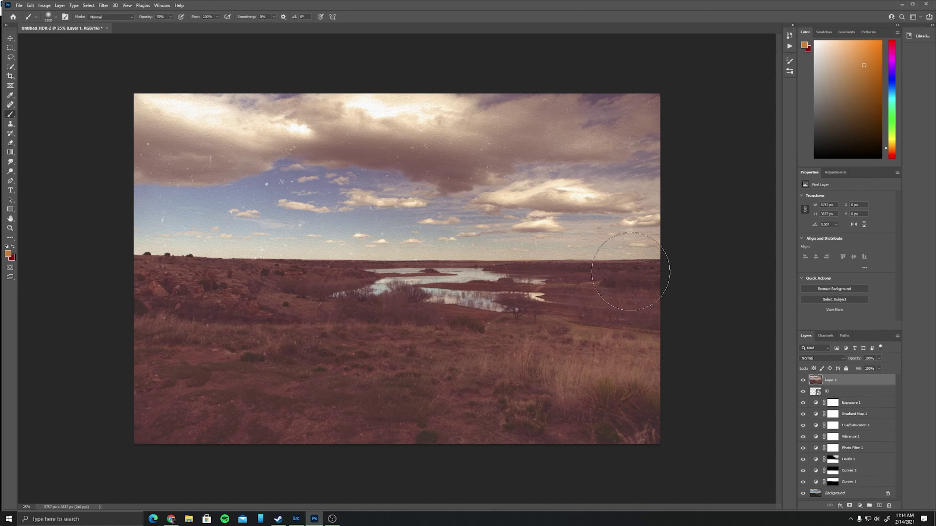
Delete the oil-painted merged layer and keep the 03 texture layer
left_click(802, 380)
left_click_drag(859, 381, 889, 507)
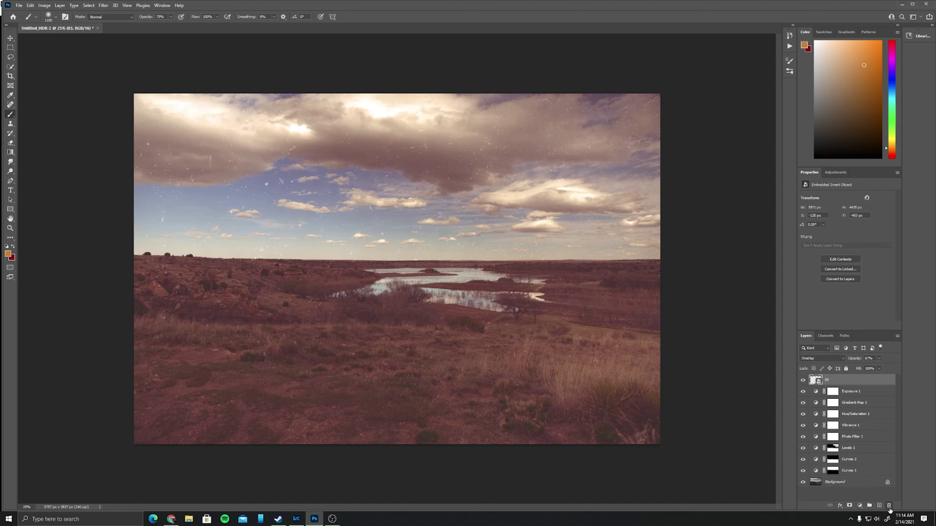
left_click(888, 505)
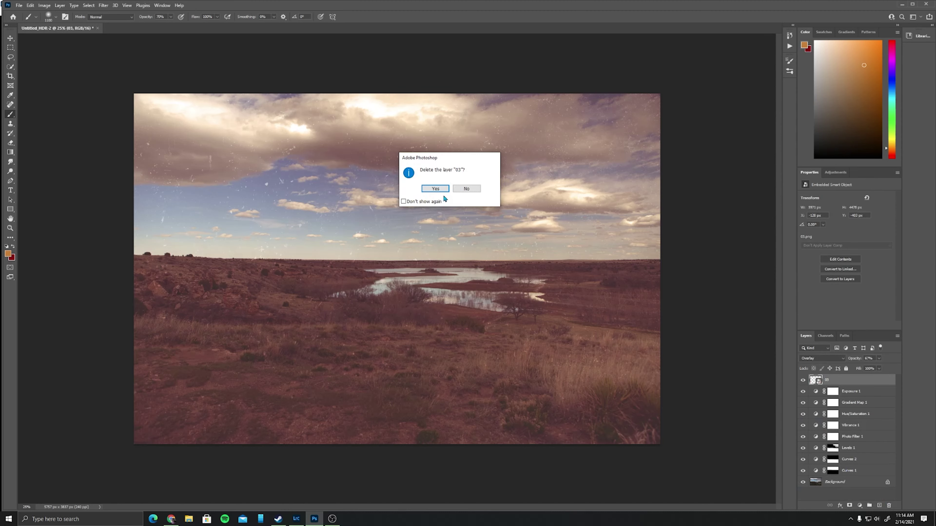
left_click(466, 188)
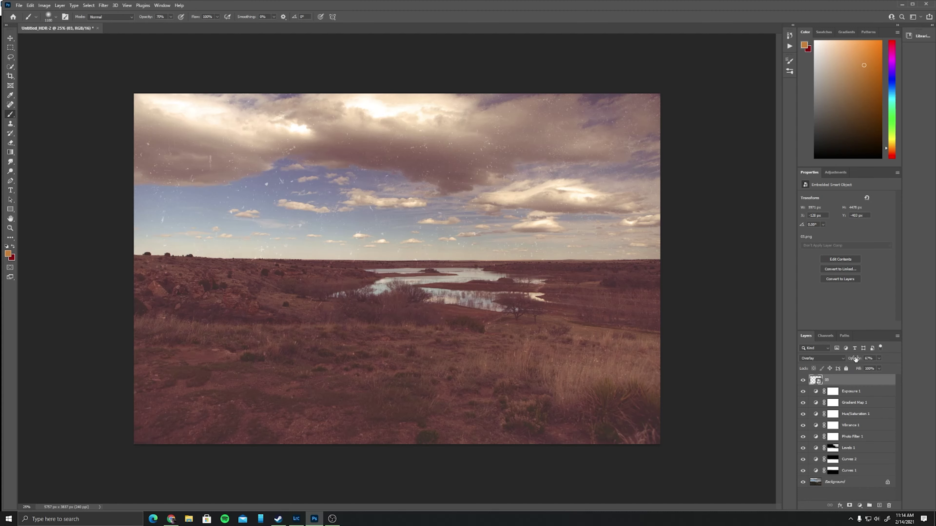
Lower the 03 dust texture layer's opacity to 26%
left_click_drag(858, 360, 848, 361)
left_click_drag(855, 361, 857, 360)
Switch to File Explorer, preview the 9663.jpg texture in Photos and close it
key("super+e")
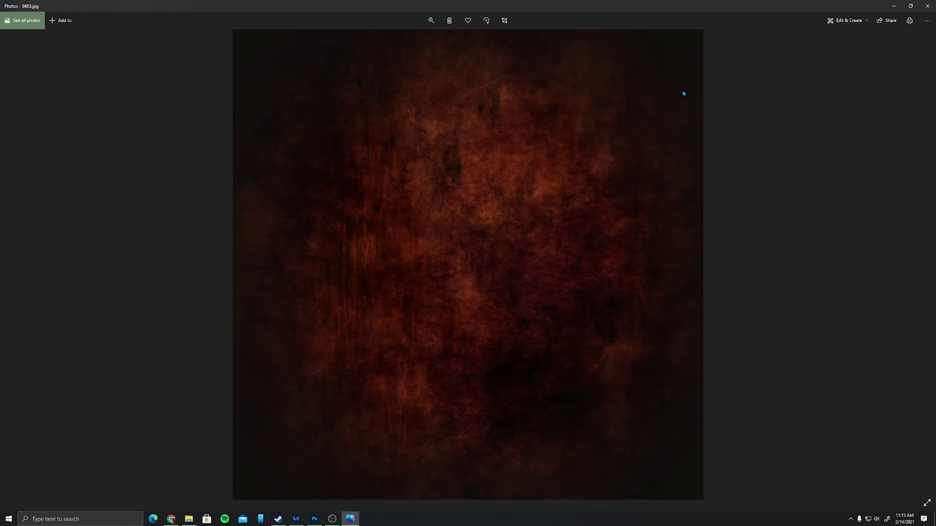
left_click(927, 6)
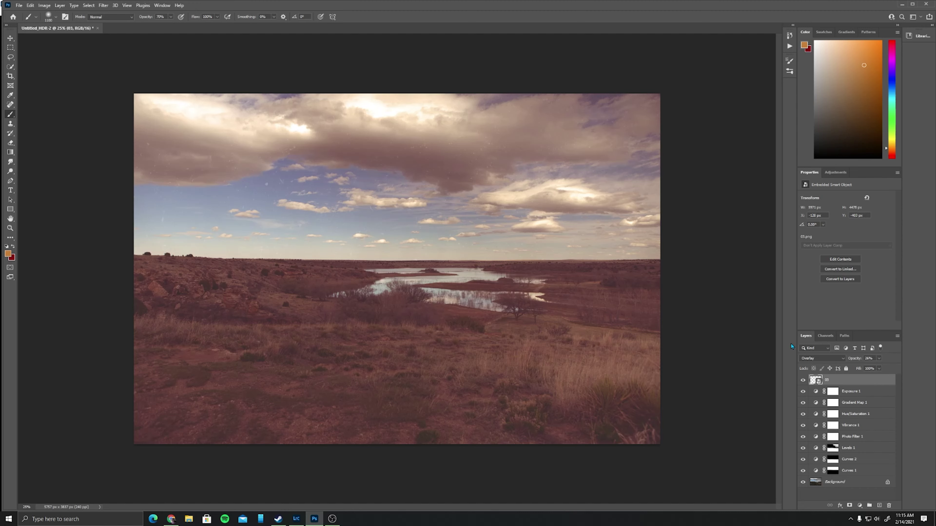
Group all layers above the Background and toggle the group's visibility to compare the photo before and after editing
left_click(856, 473, "shift")
key("ctrl+g")
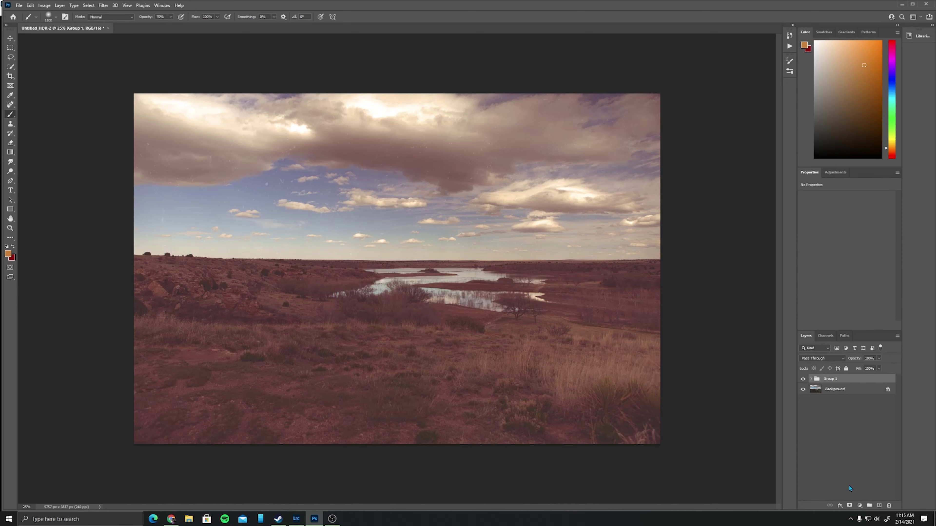
left_click(803, 379)
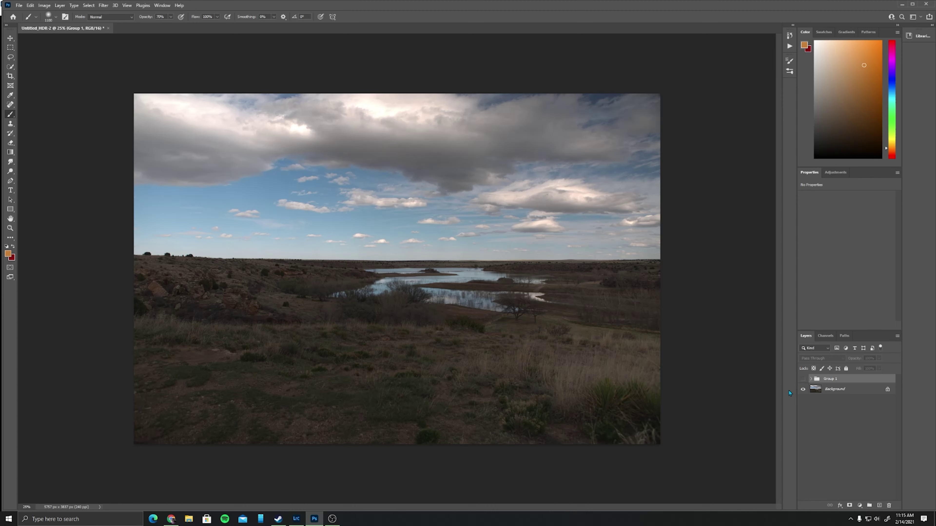
left_click(803, 380)
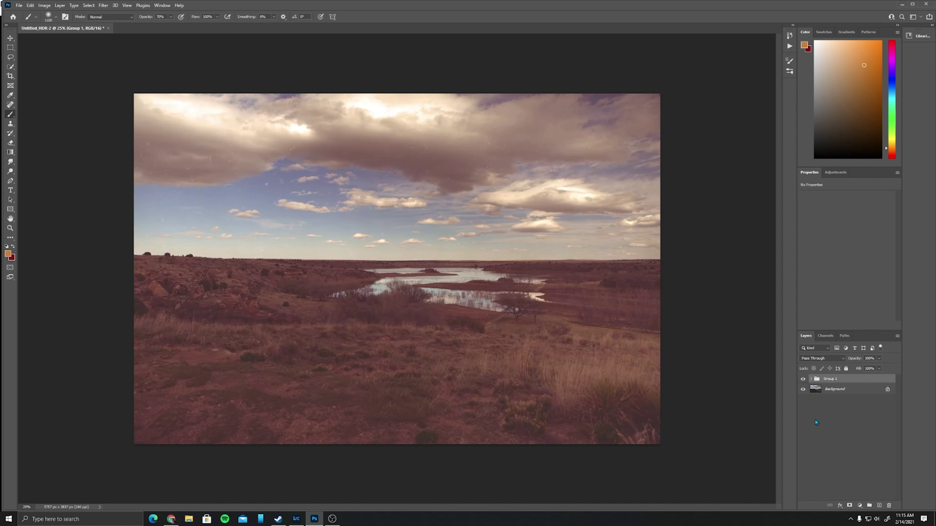